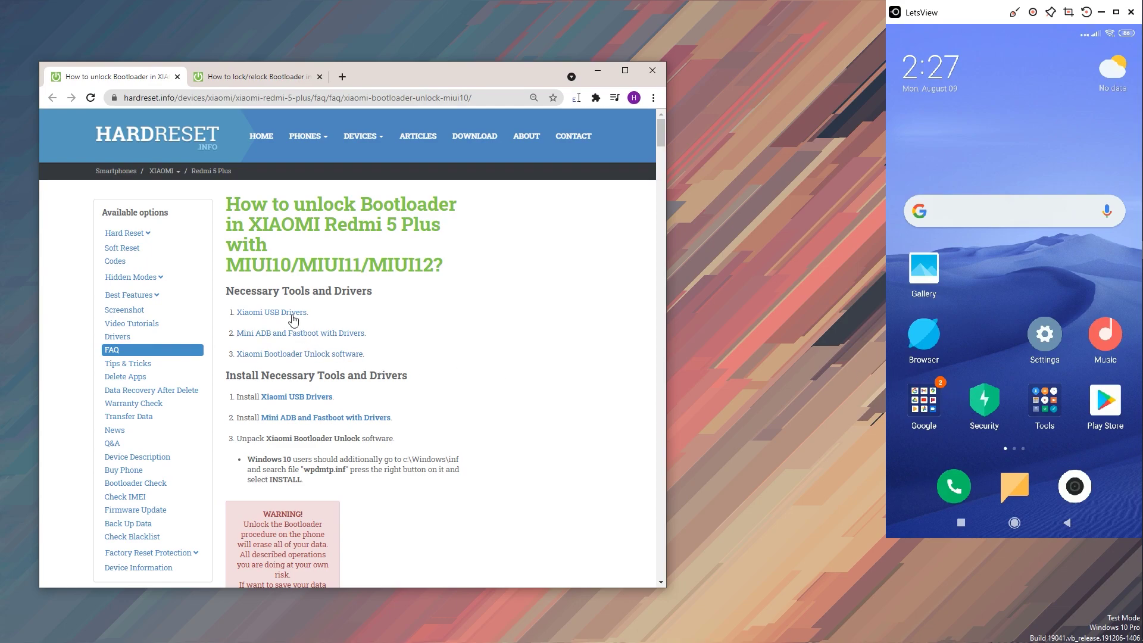
pyautogui.moveTo(334, 308); pyautogui.dragTo(366, 376)
pyautogui.click(484, 368)
pyautogui.middleClick(286, 314)
pyautogui.click(242, 78)
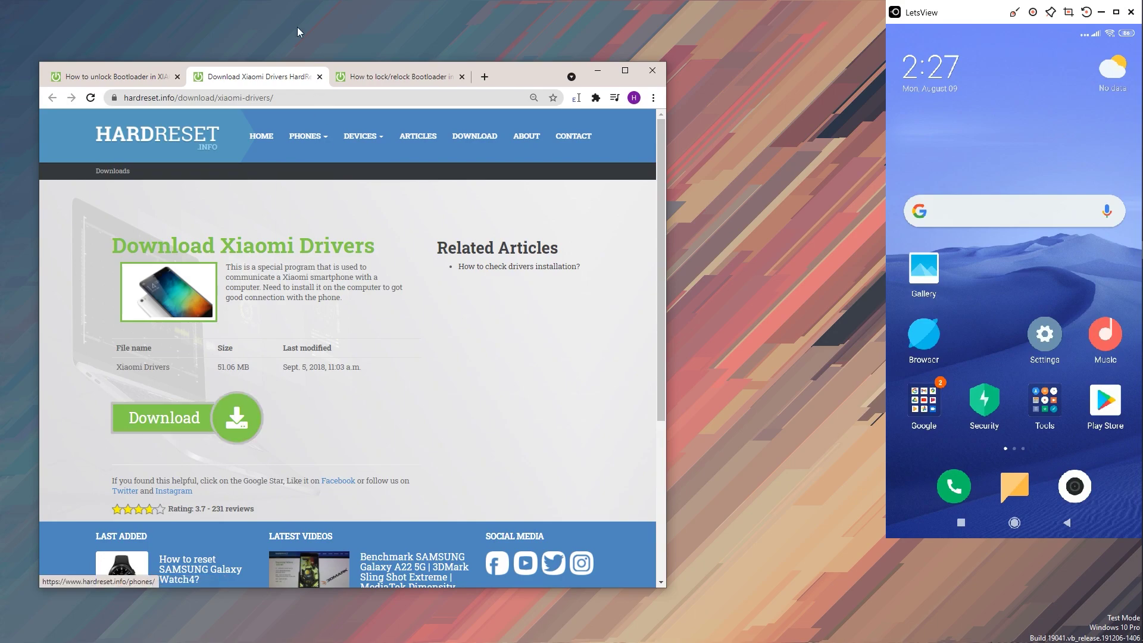
pyautogui.middleClick(257, 78)
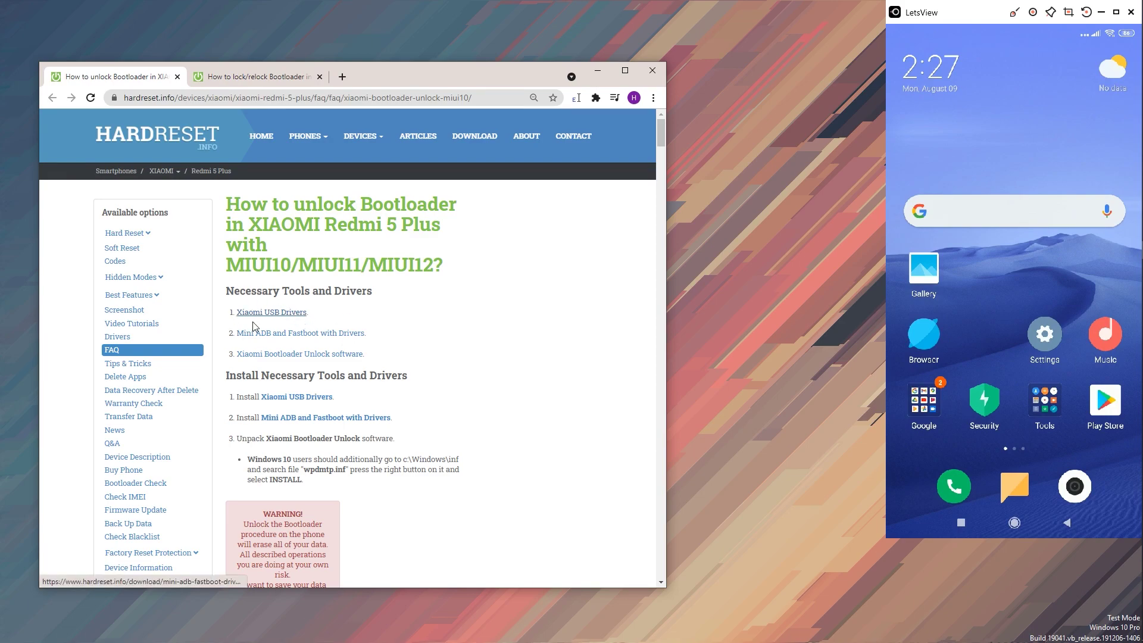
pyautogui.moveTo(235, 334); pyautogui.dragTo(237, 363)
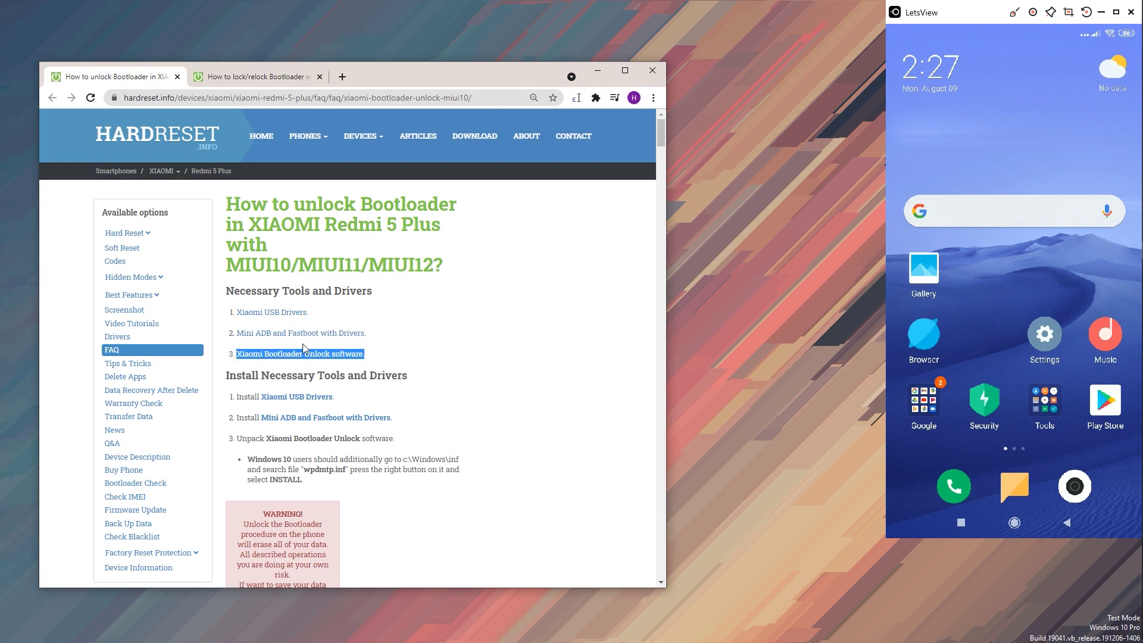
pyautogui.click(377, 337)
pyautogui.moveTo(376, 338); pyautogui.dragTo(237, 334)
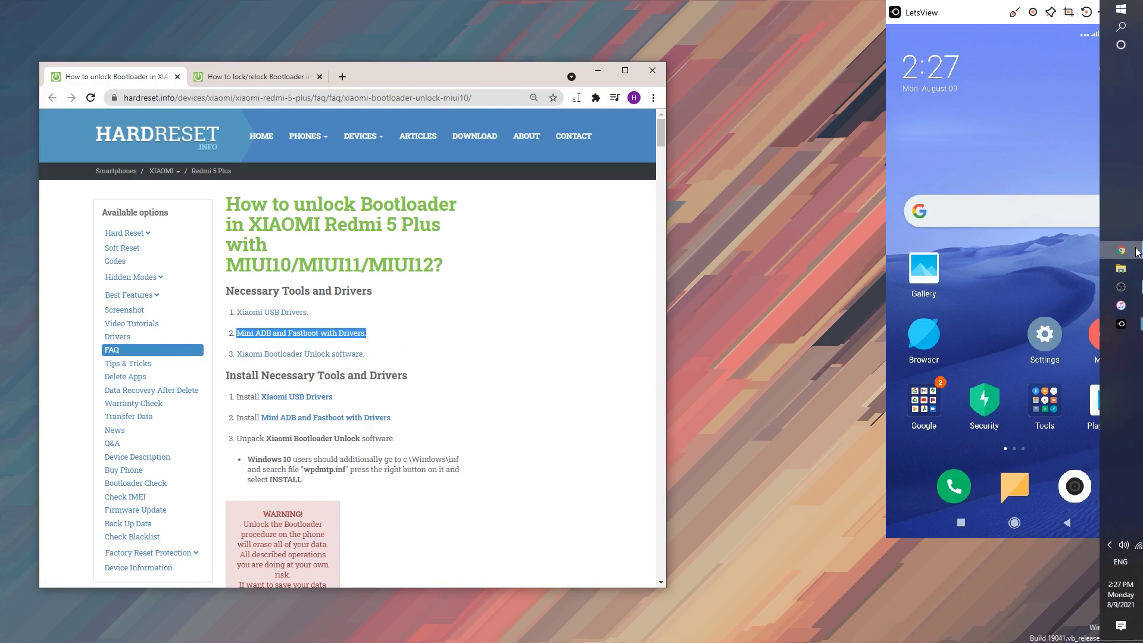
# Open Downloads > Android_Fastboot__mini_ADB_Drivers (1) > Android Fastboot & mini ADB Drivers and select adb-setup-1.4.3.exe.
pyautogui.click(1121, 271)
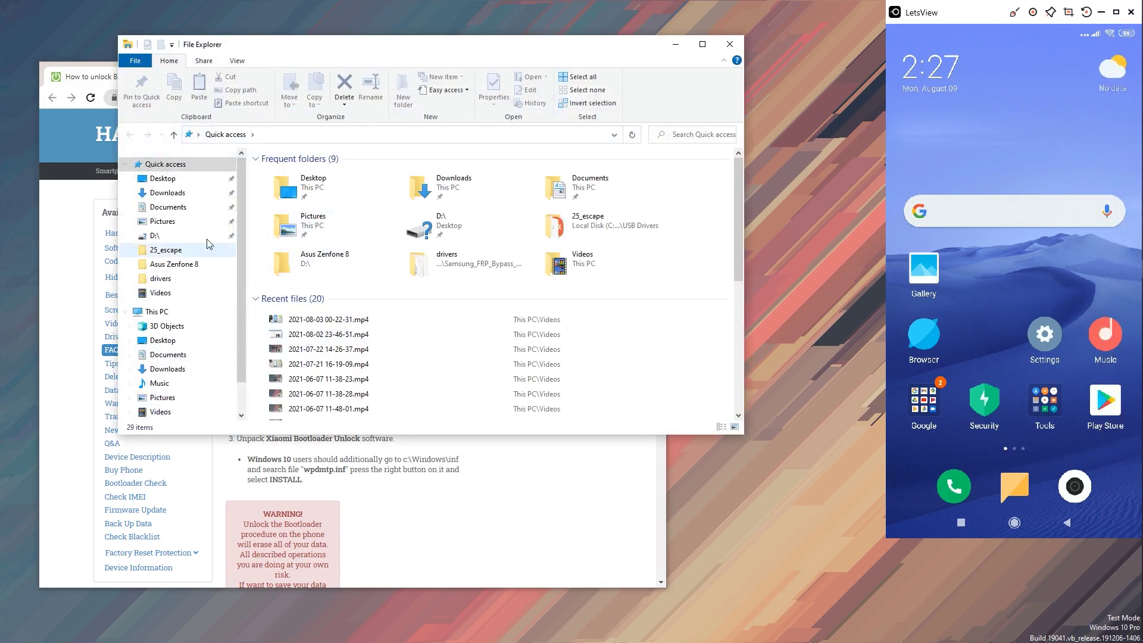
pyautogui.click(156, 192)
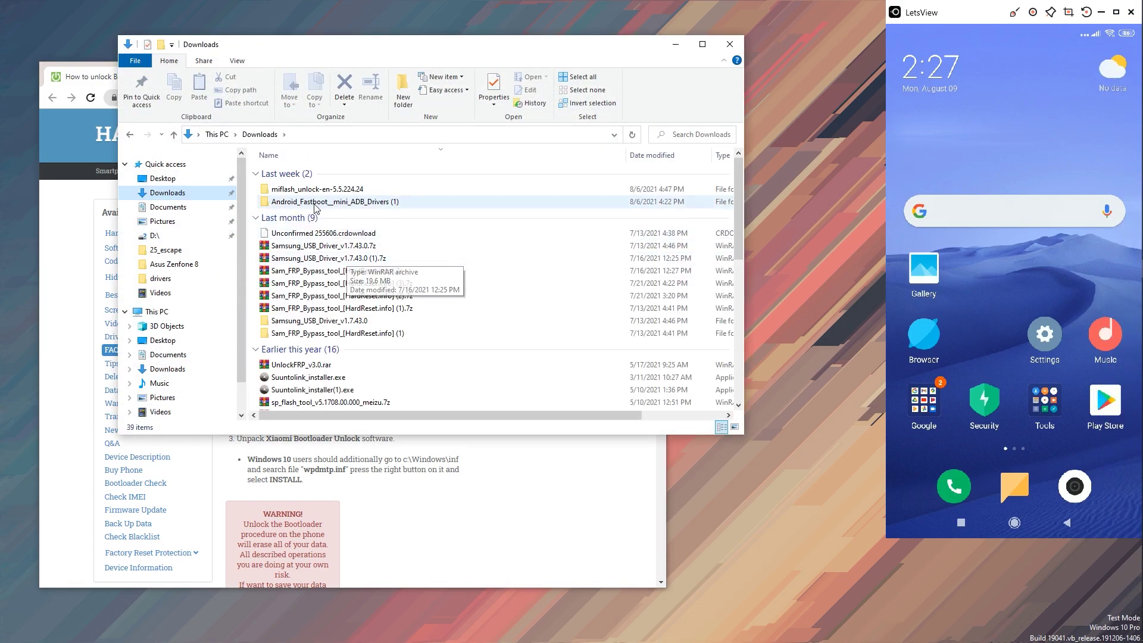
pyautogui.doubleClick(315, 202)
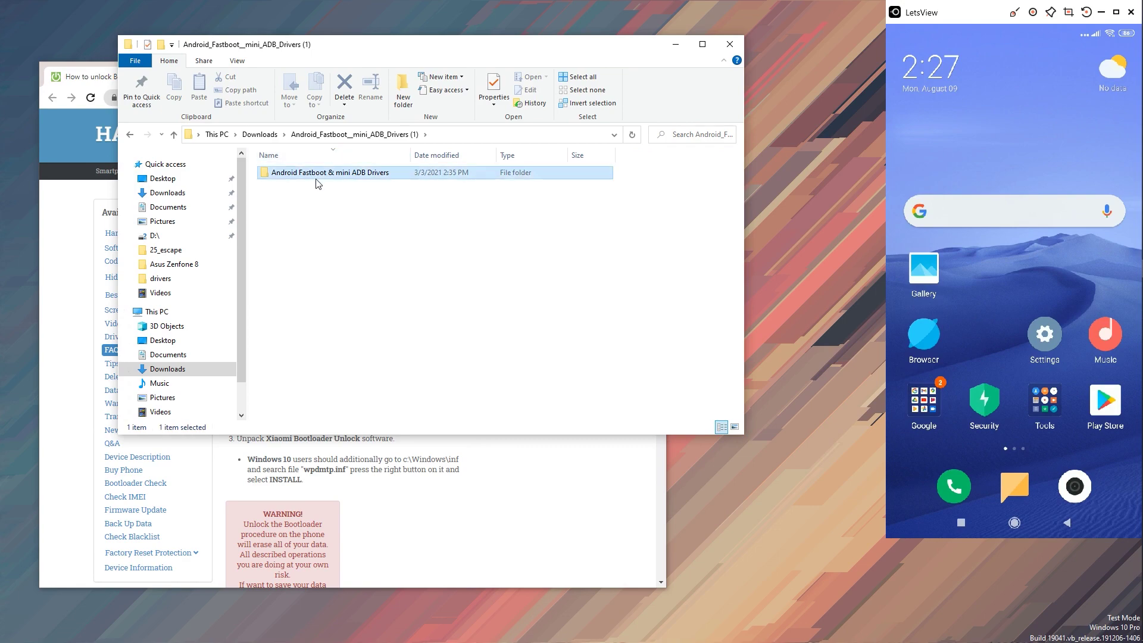
pyautogui.doubleClick(316, 175)
pyautogui.hotkey('ctrl', 'a')
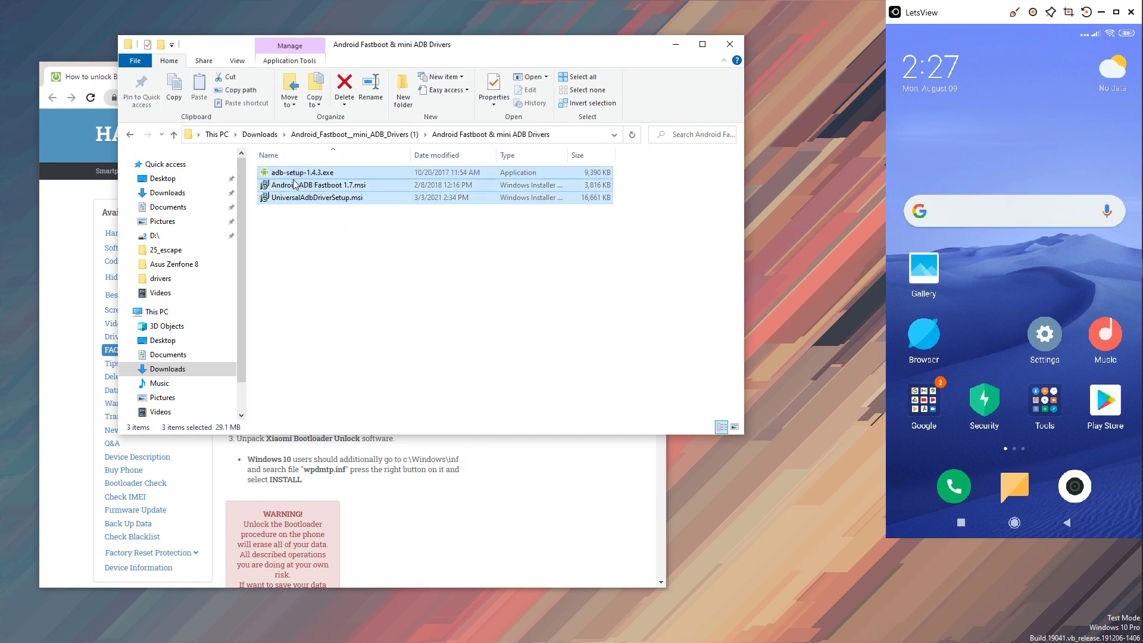
pyautogui.click(308, 234)
# Run adb-setup-1.4.3.exe and answer y to installing ADB and Fastboot.
pyautogui.click(317, 174)
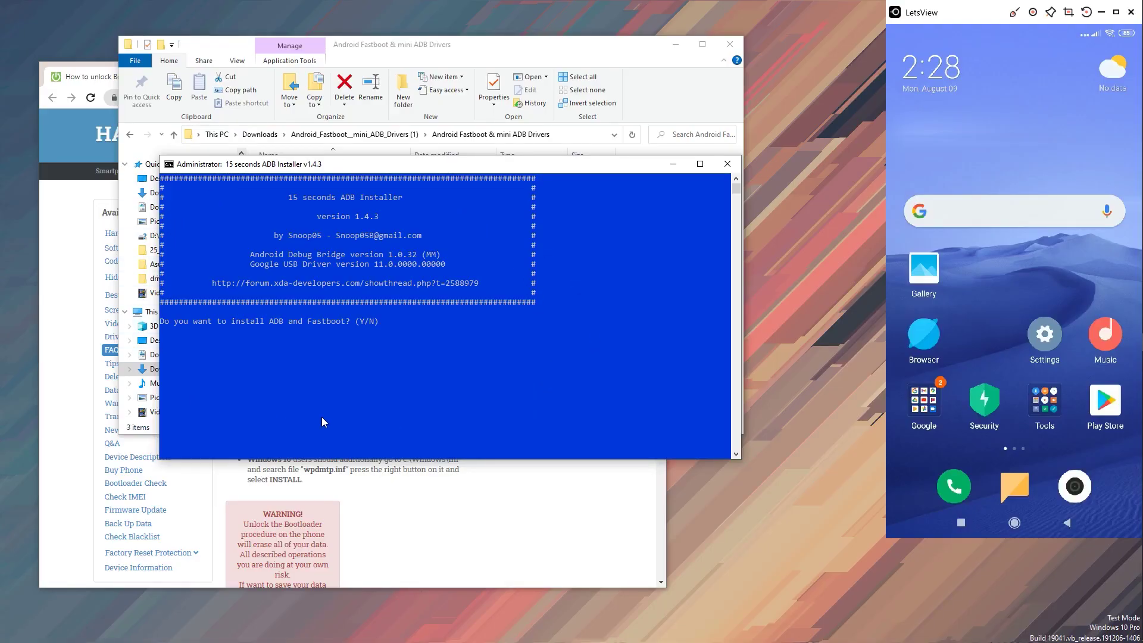
pyautogui.moveTo(164, 323); pyautogui.dragTo(234, 323)
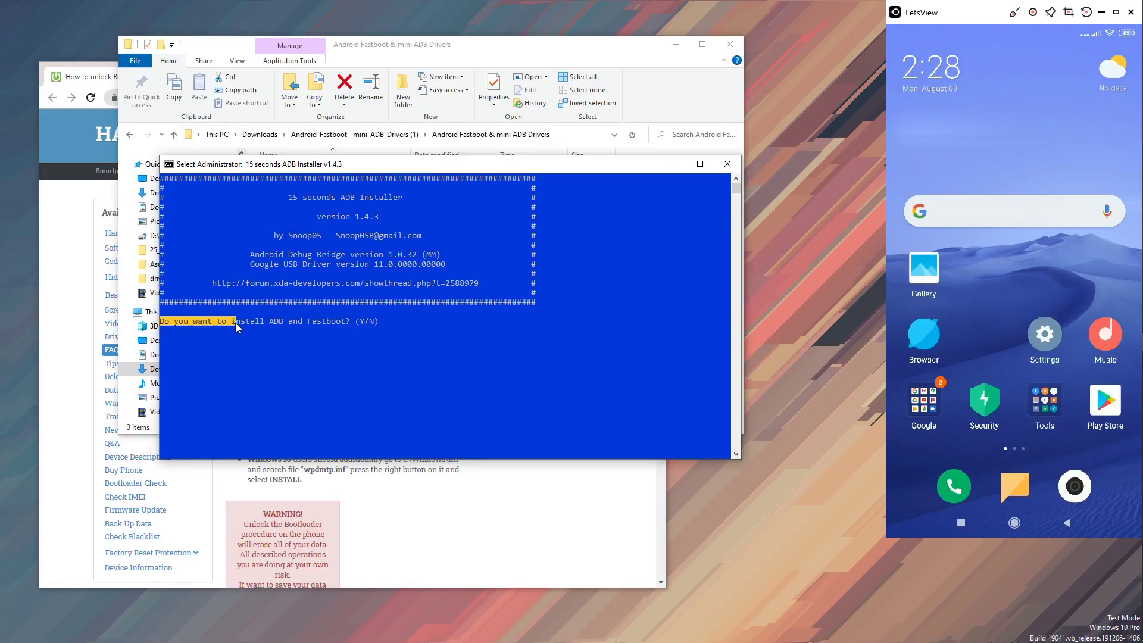
pyautogui.moveTo(317, 323); pyautogui.dragTo(360, 324)
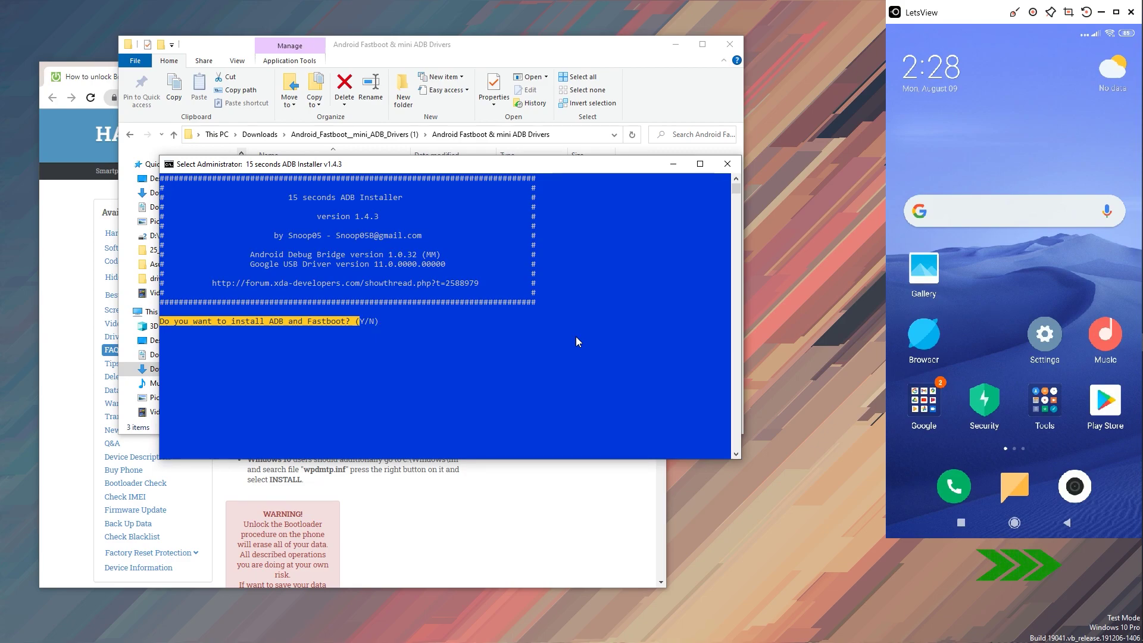
pyautogui.write('y')
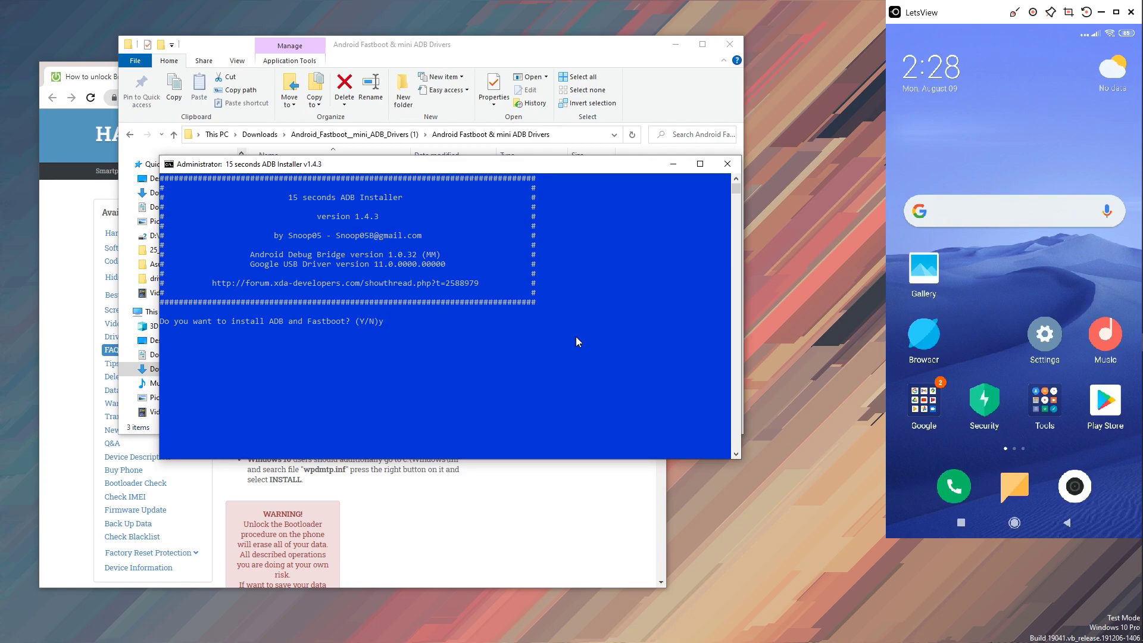
pyautogui.press('Return')
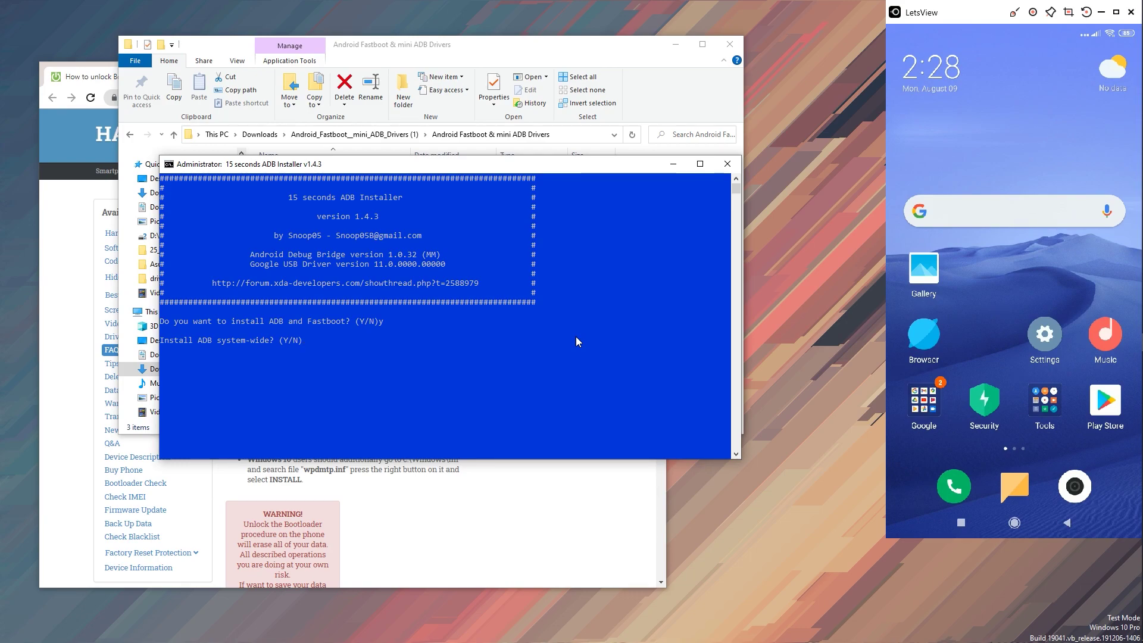
# Answer y to the system-wide install and the device drivers, then complete the driver wizard.
pyautogui.write('y')
pyautogui.press('Return')
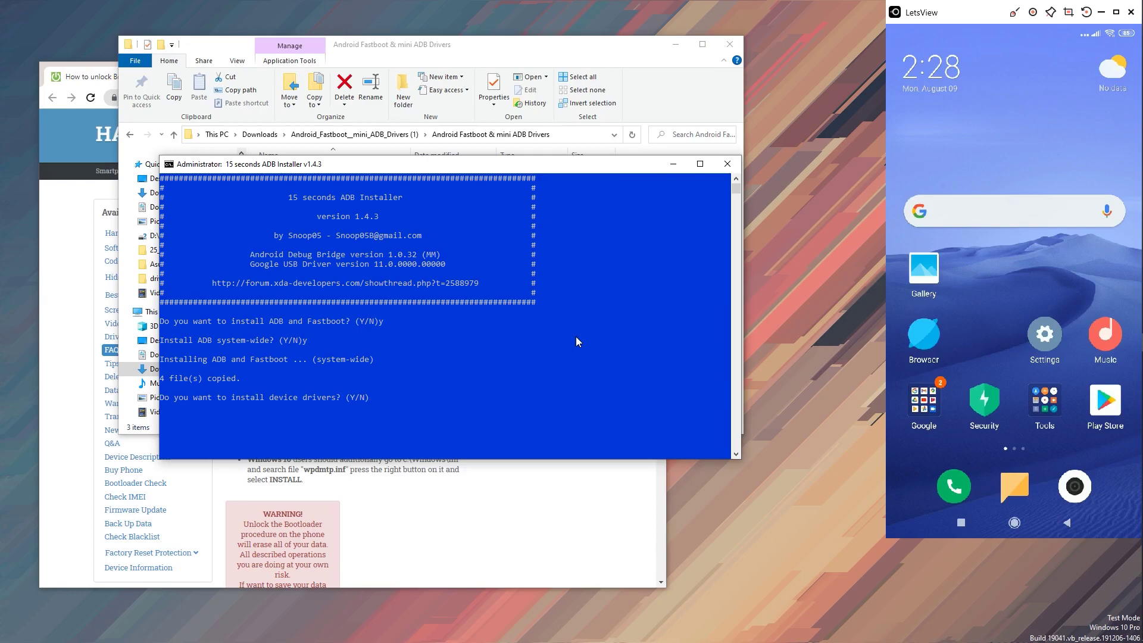
pyautogui.write('y')
pyautogui.press('Return')
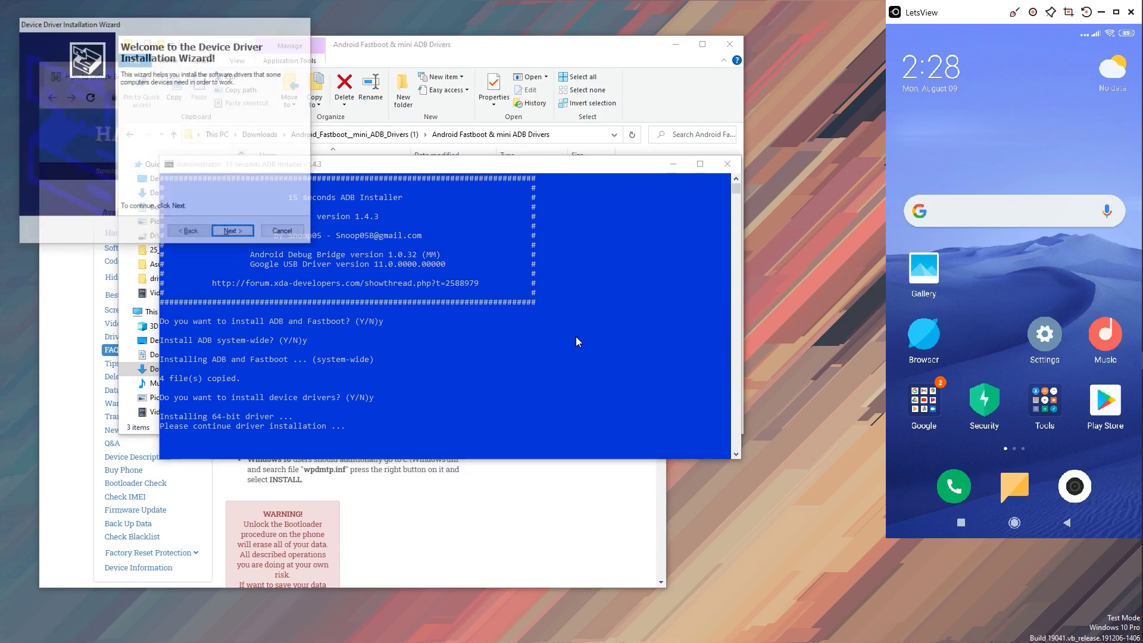
pyautogui.click(234, 232)
pyautogui.click(235, 232)
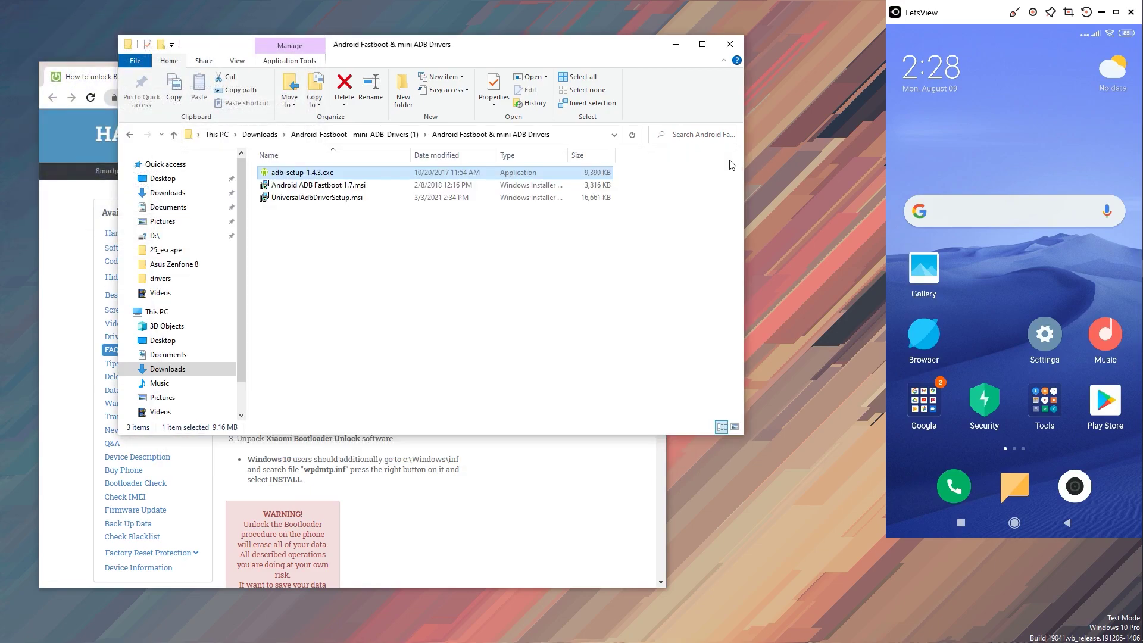
# Compare Android ADB Fastboot 1.7.msi with UniversalAdbDriverSetup.msi, then go back to Downloads.
pyautogui.click(290, 188)
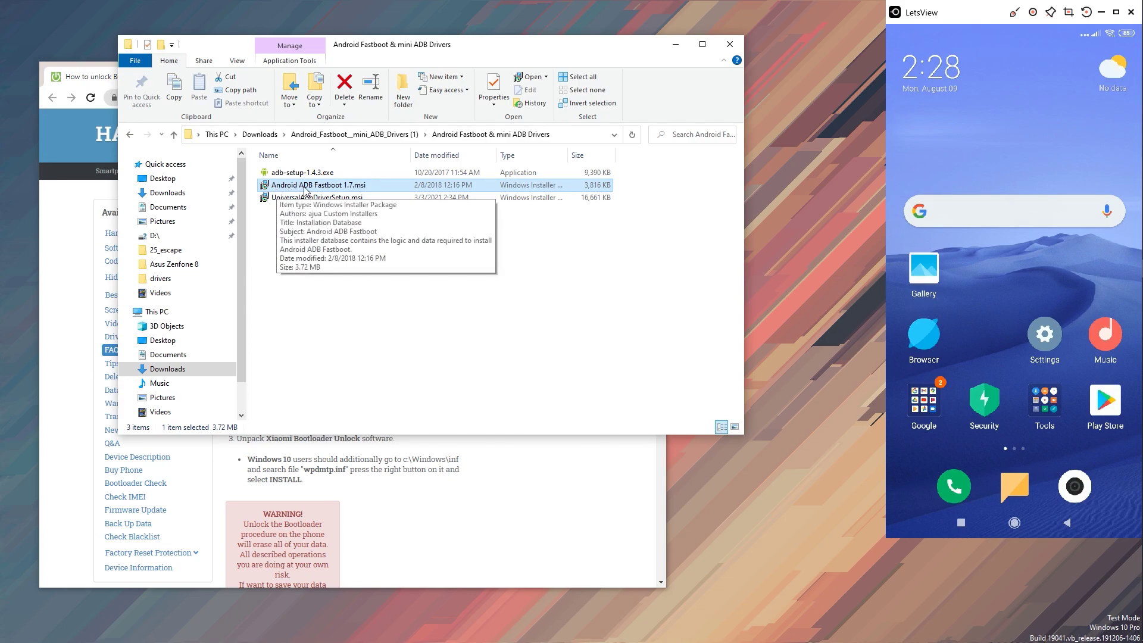
pyautogui.click(325, 198)
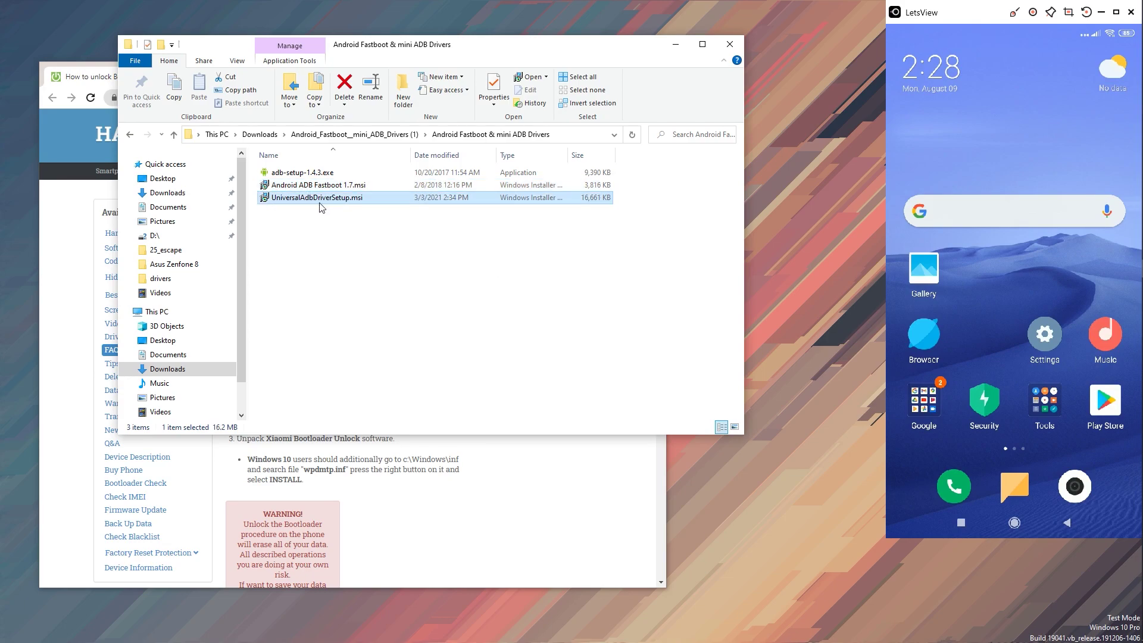
pyautogui.click(339, 186)
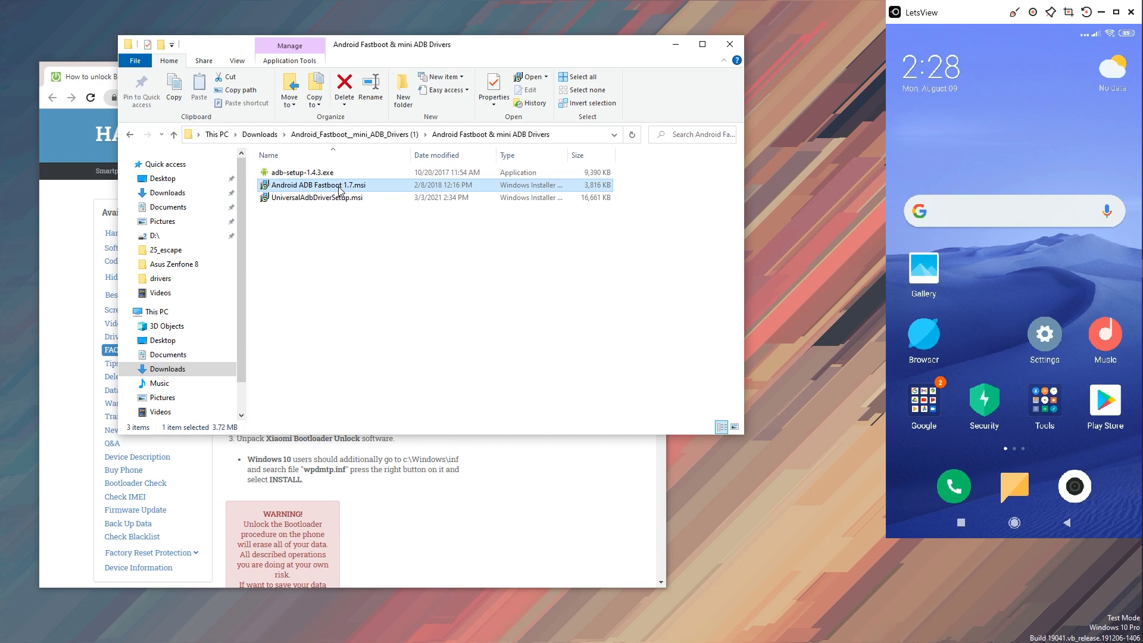
pyautogui.click(324, 199)
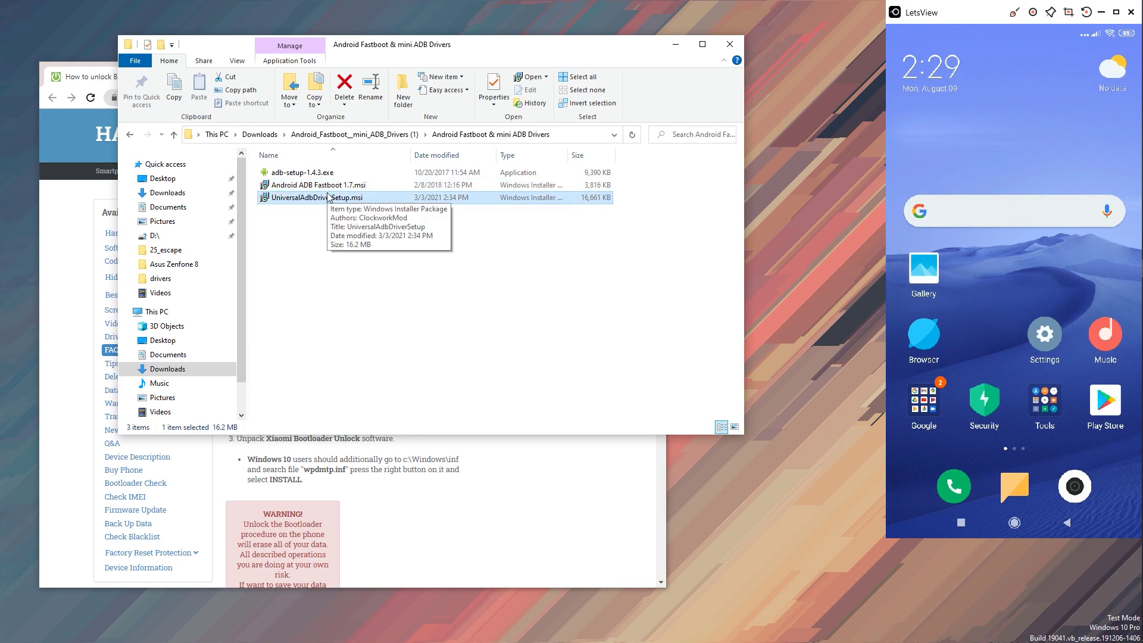
pyautogui.click(316, 186)
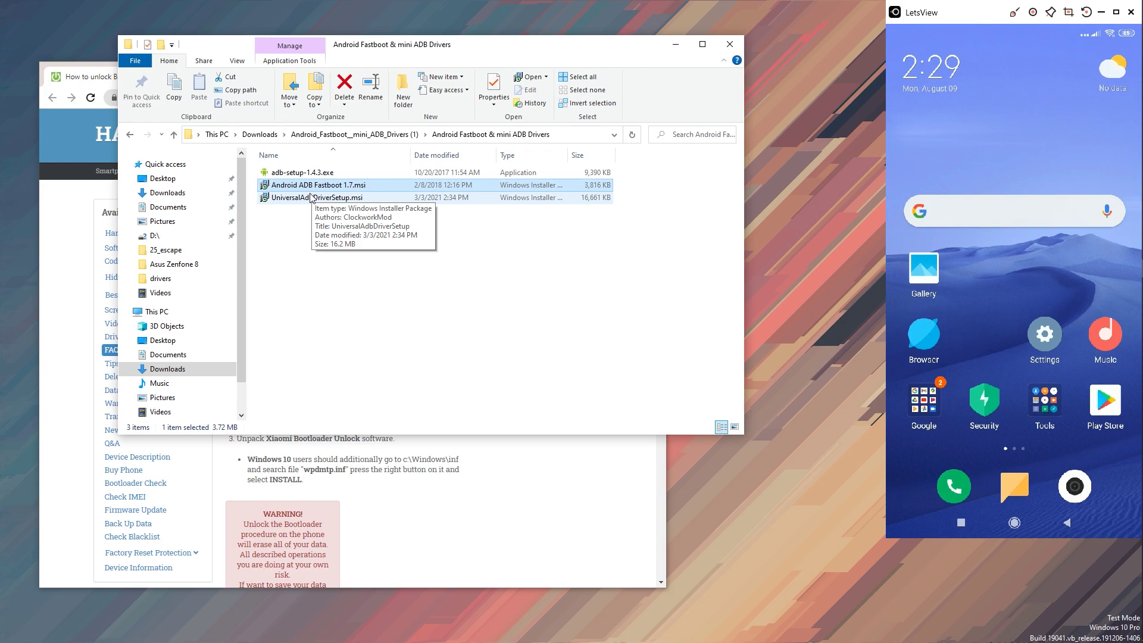
pyautogui.click(310, 200)
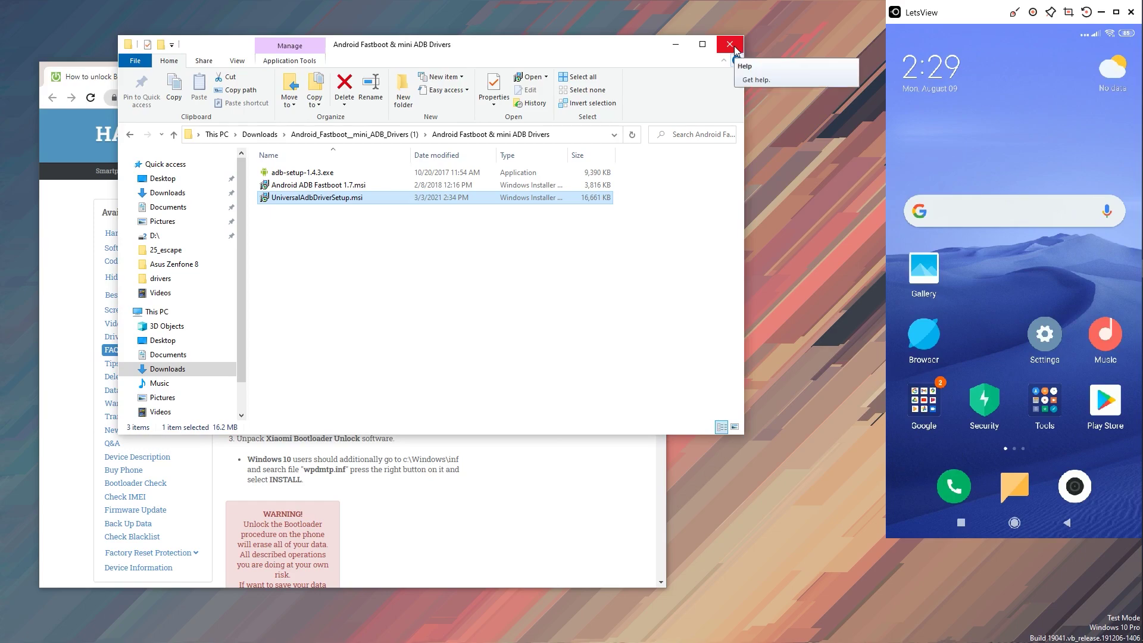
pyautogui.press('BackSpace')
pyautogui.press('BackSpace')
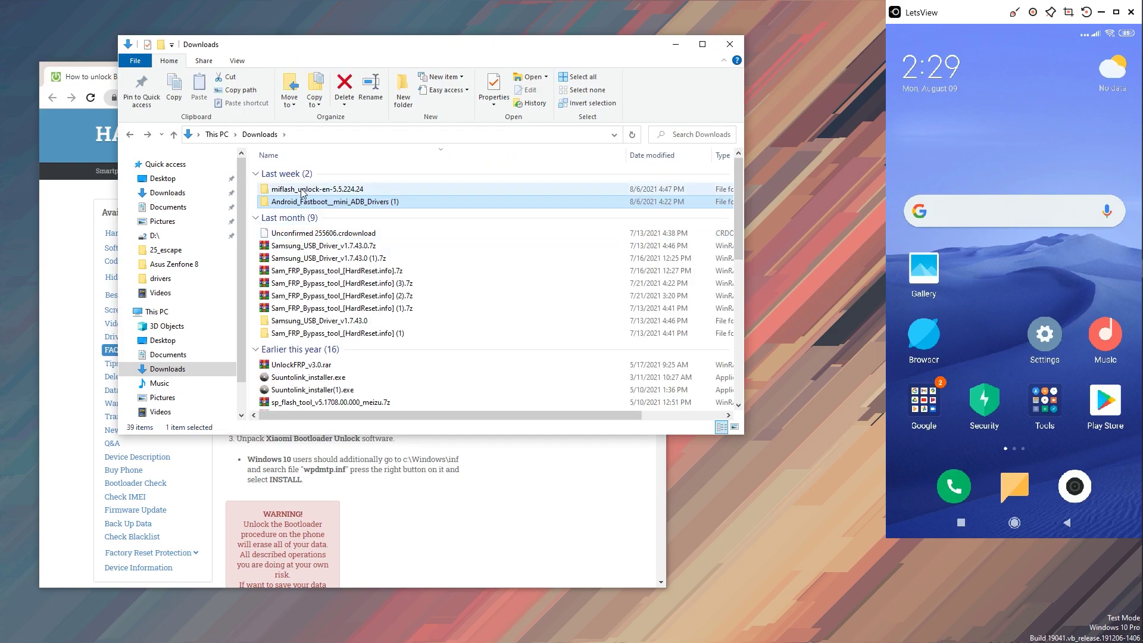
# Open the miflash_unlock-en-5.5.224.24 folder and minimize File Explorer.
pyautogui.doubleClick(301, 179)
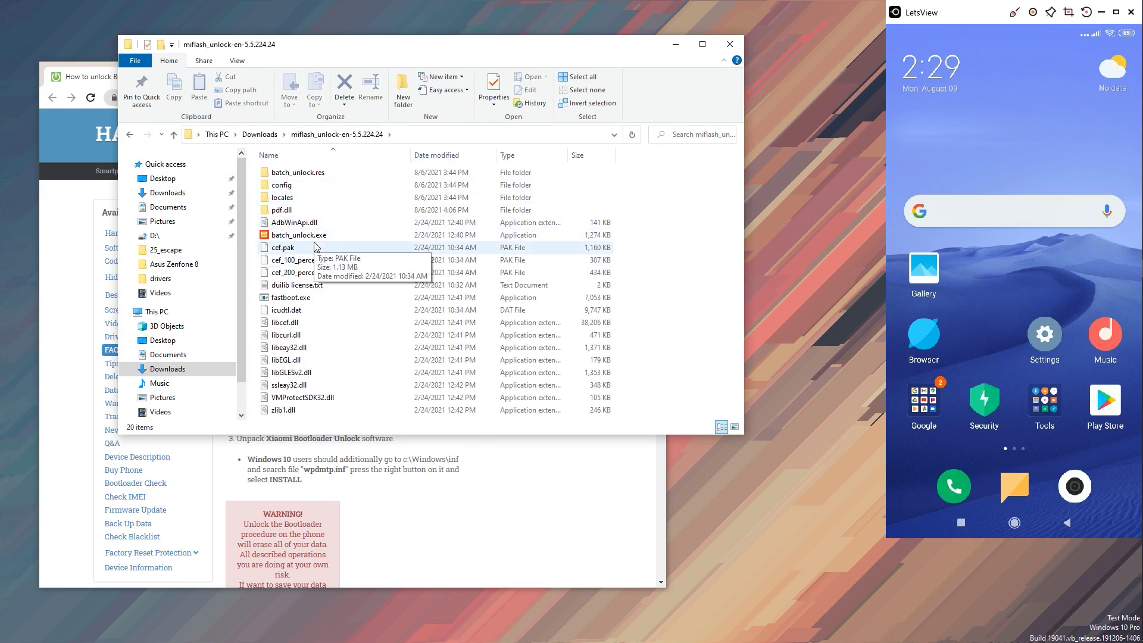
pyautogui.click(676, 44)
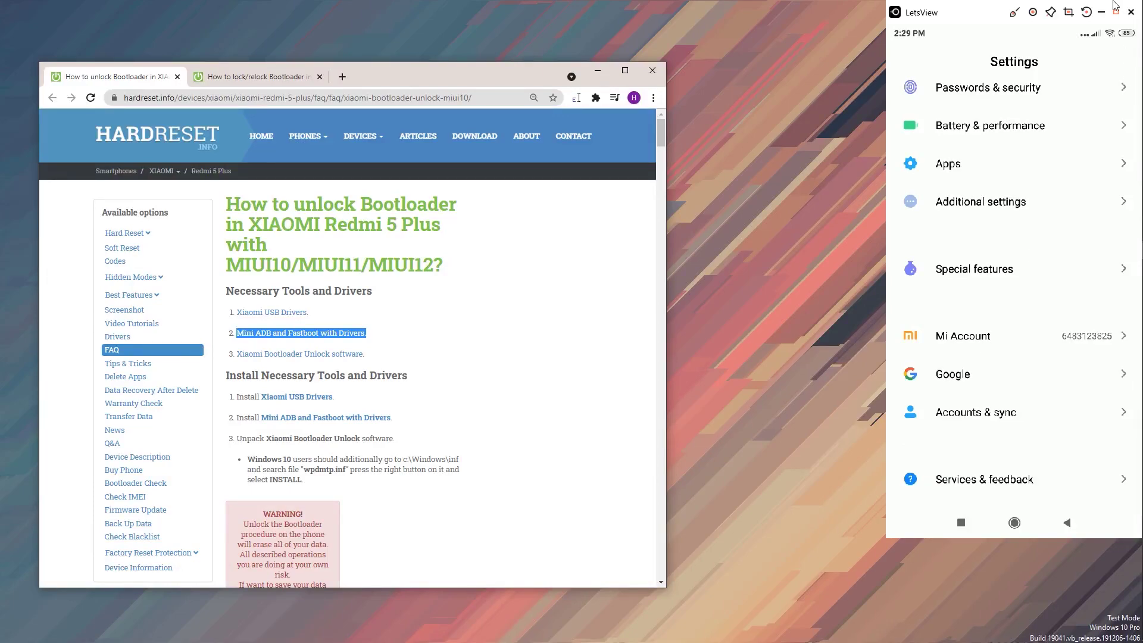
# Maximize the LetsView phone mirror and open Mi Account in the phone's Settings.
pyautogui.click(1117, 12)
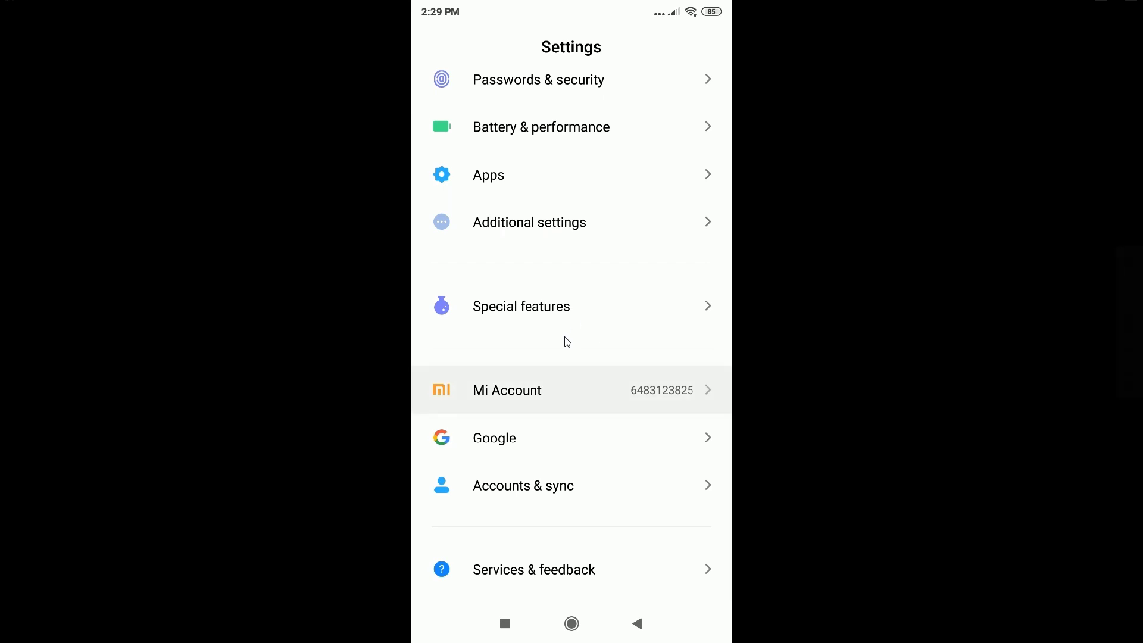
pyautogui.click(565, 390)
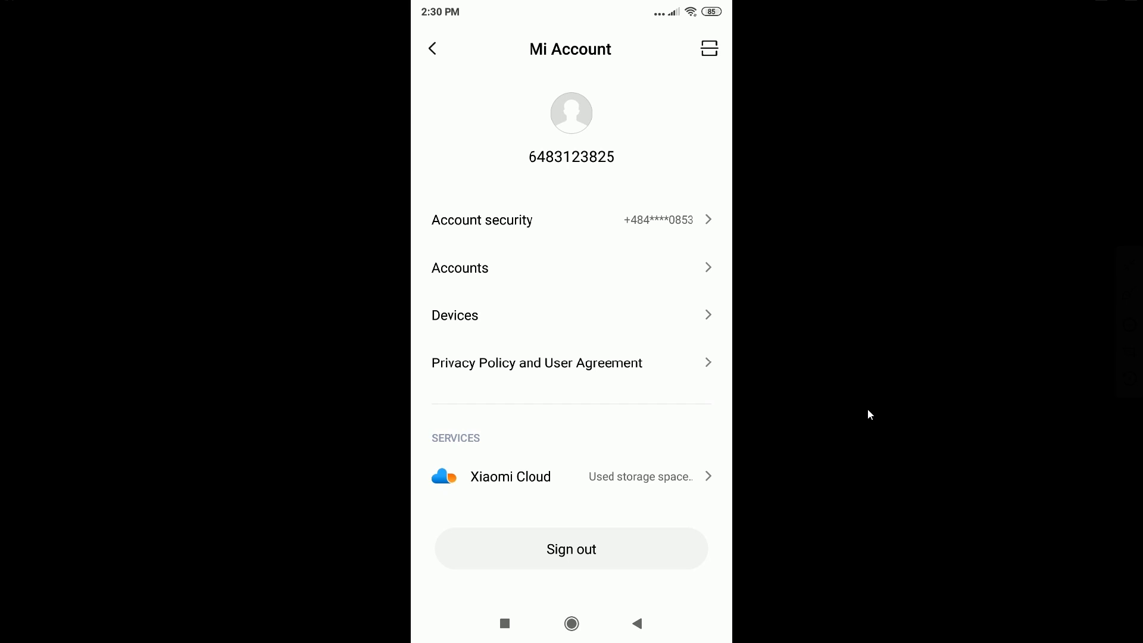
# Return to the phone's Settings list, enable developer options and scroll through them.
pyautogui.press('Escape')
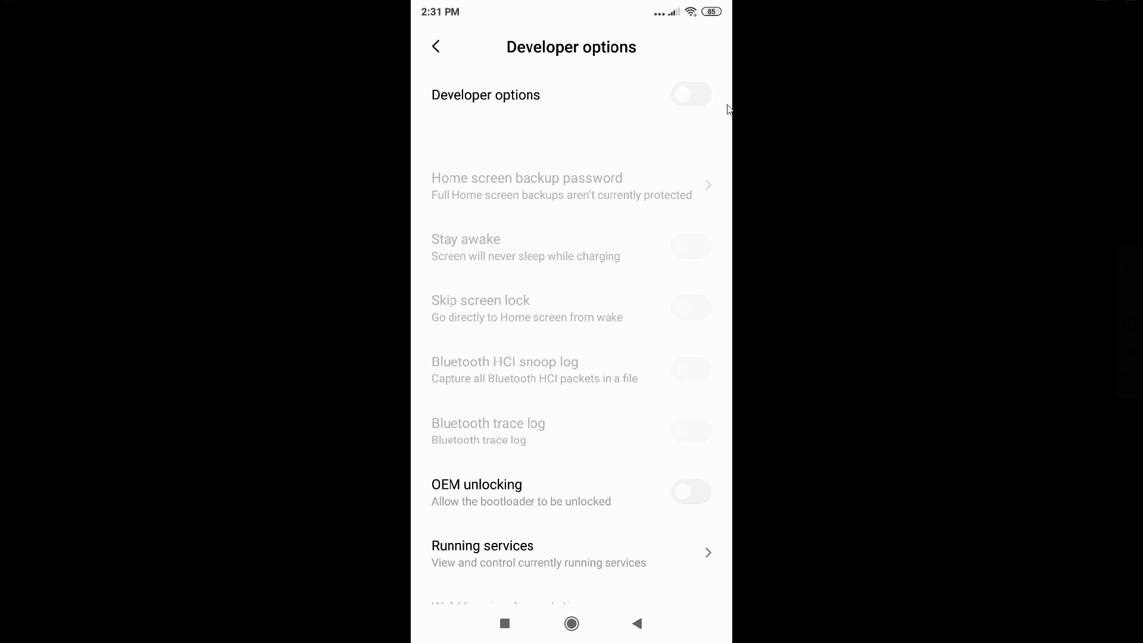
pyautogui.click(677, 102)
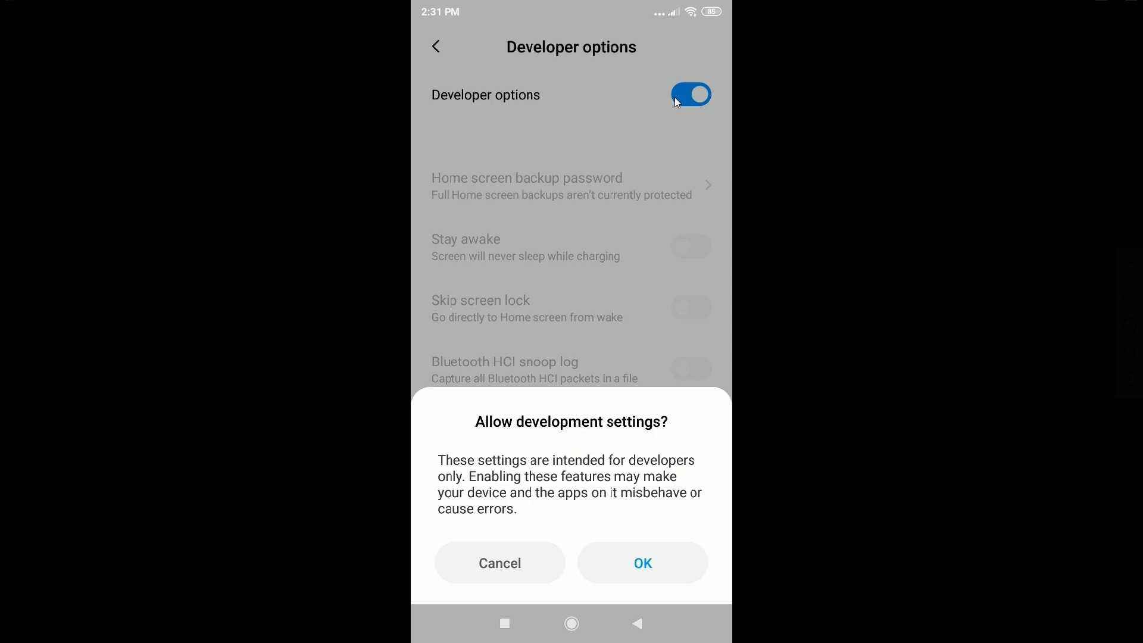
pyautogui.scroll(-5, 677, 103)
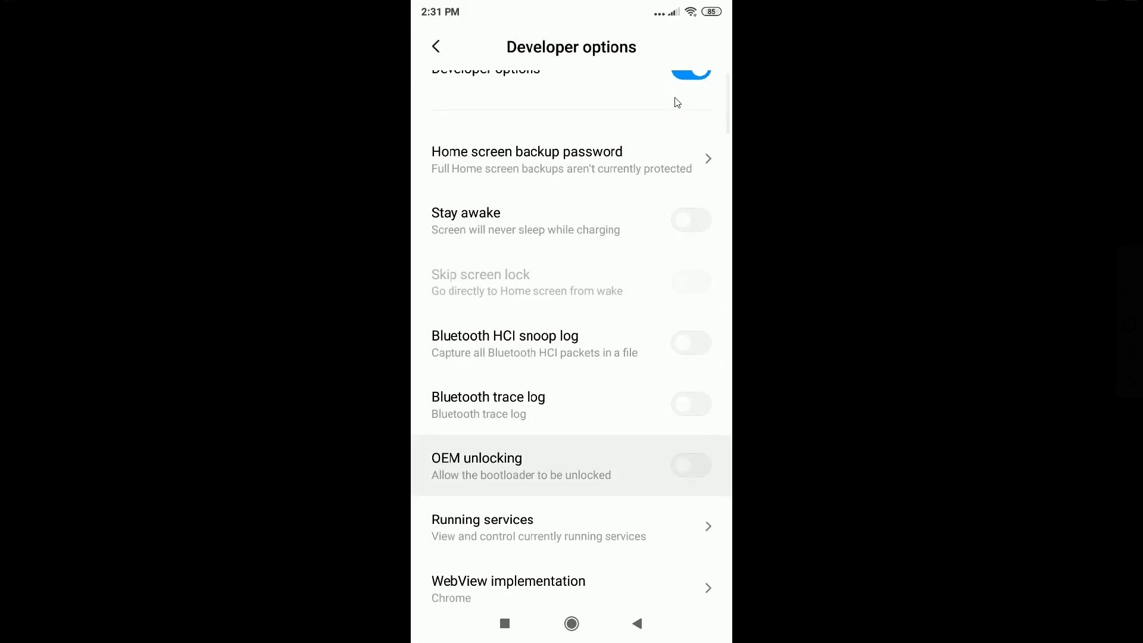
pyautogui.scroll(-1, 677, 103)
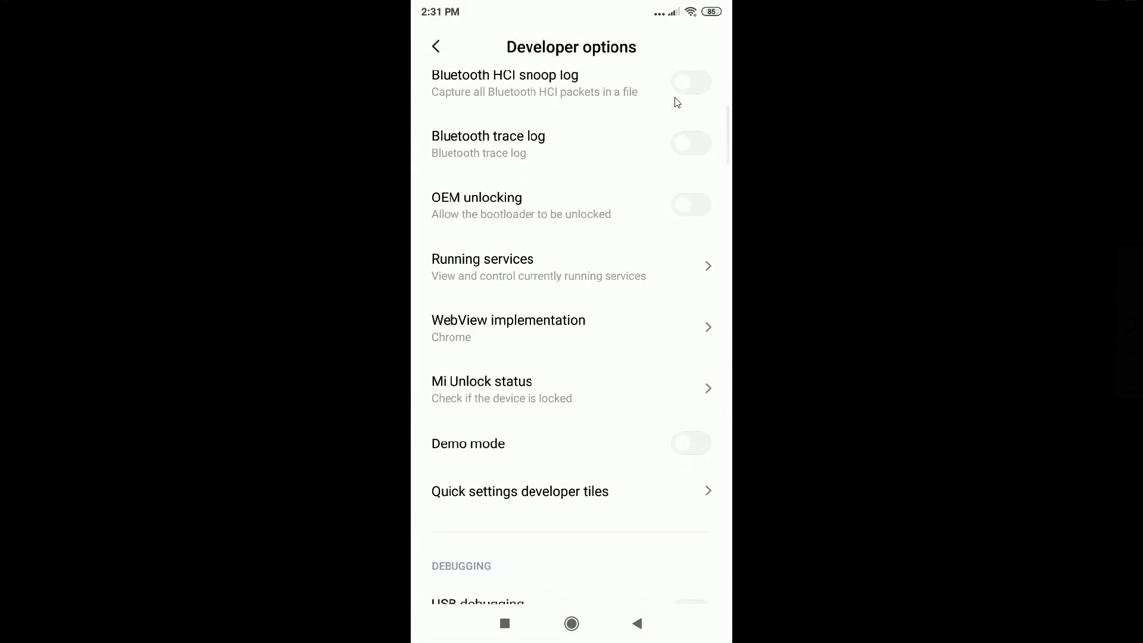
pyautogui.scroll(-3, 677, 102)
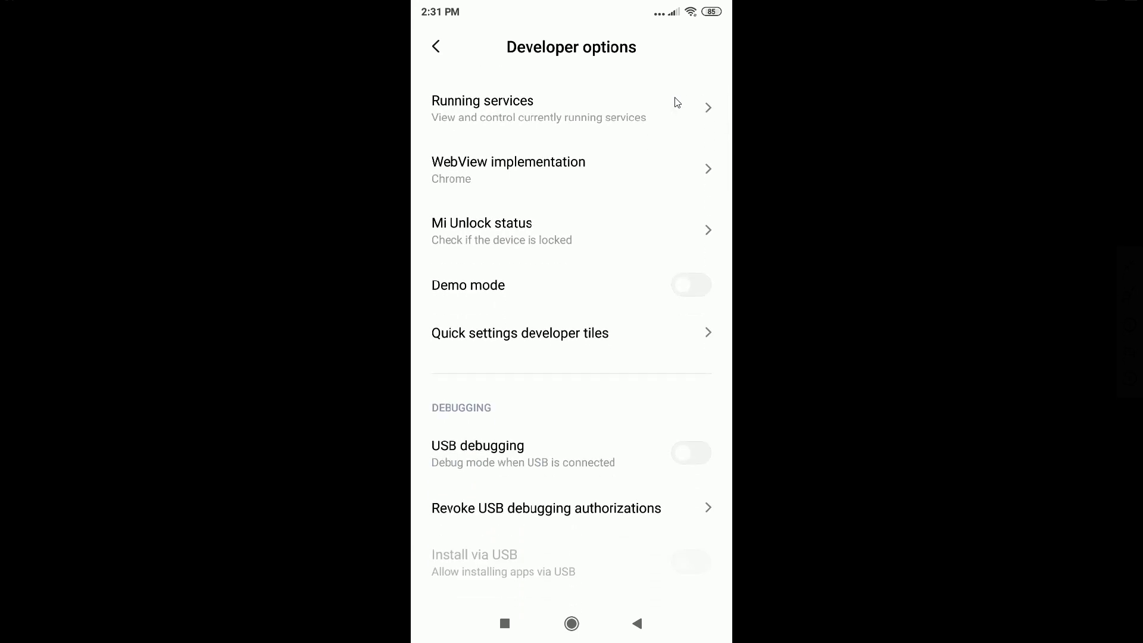
pyautogui.scroll(-5, 677, 102)
pyautogui.scroll(-1, 677, 103)
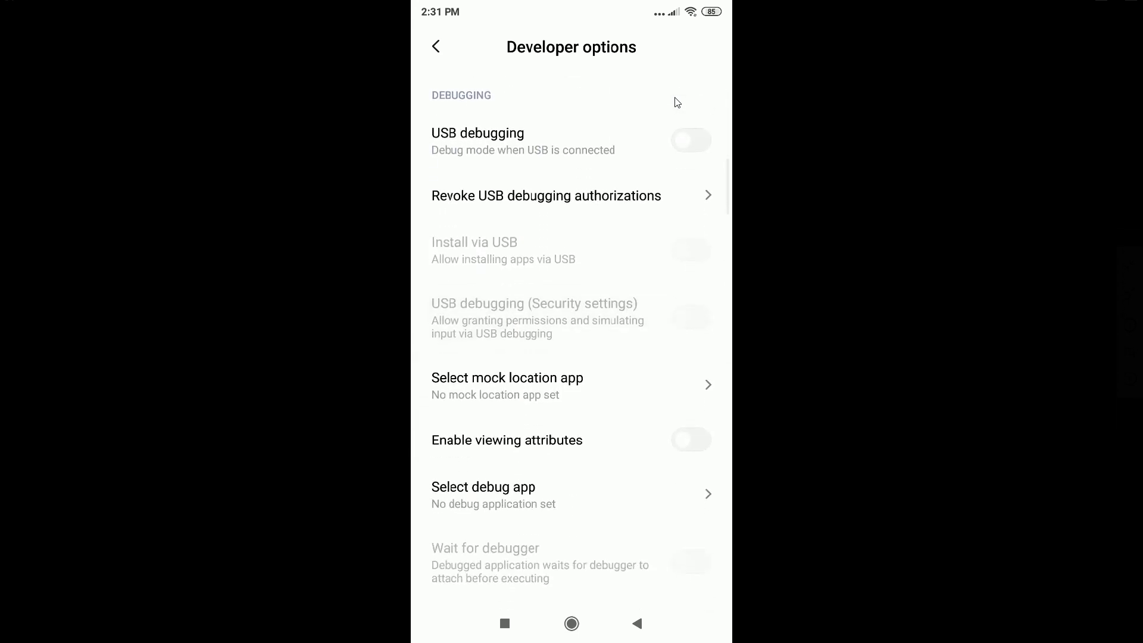
pyautogui.scroll(15, 677, 102)
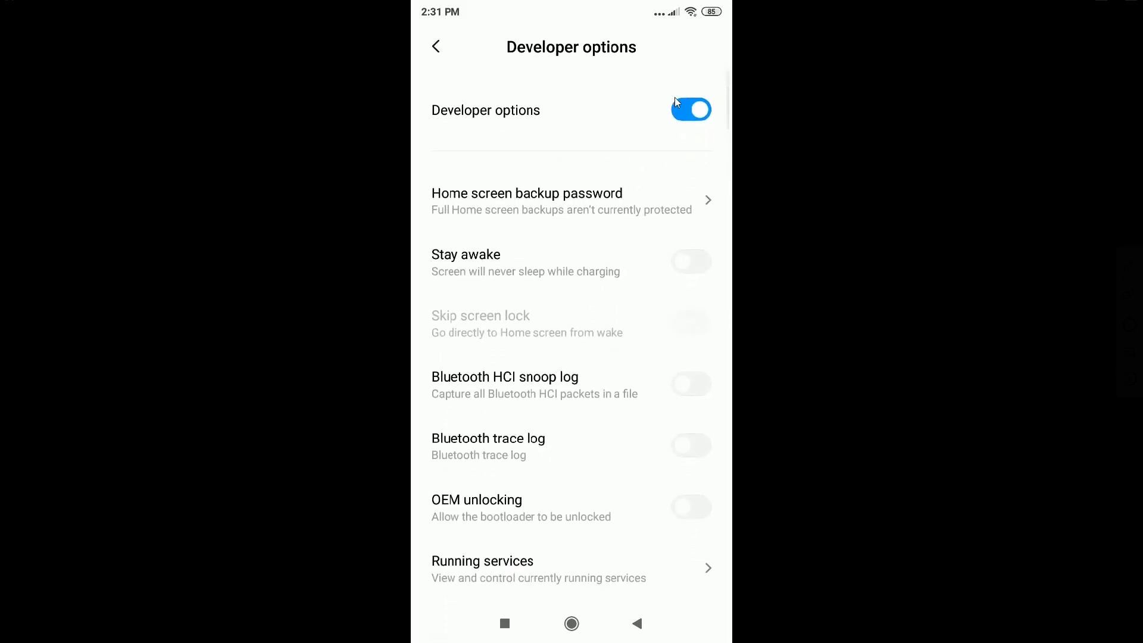
pyautogui.scroll(-3, 677, 103)
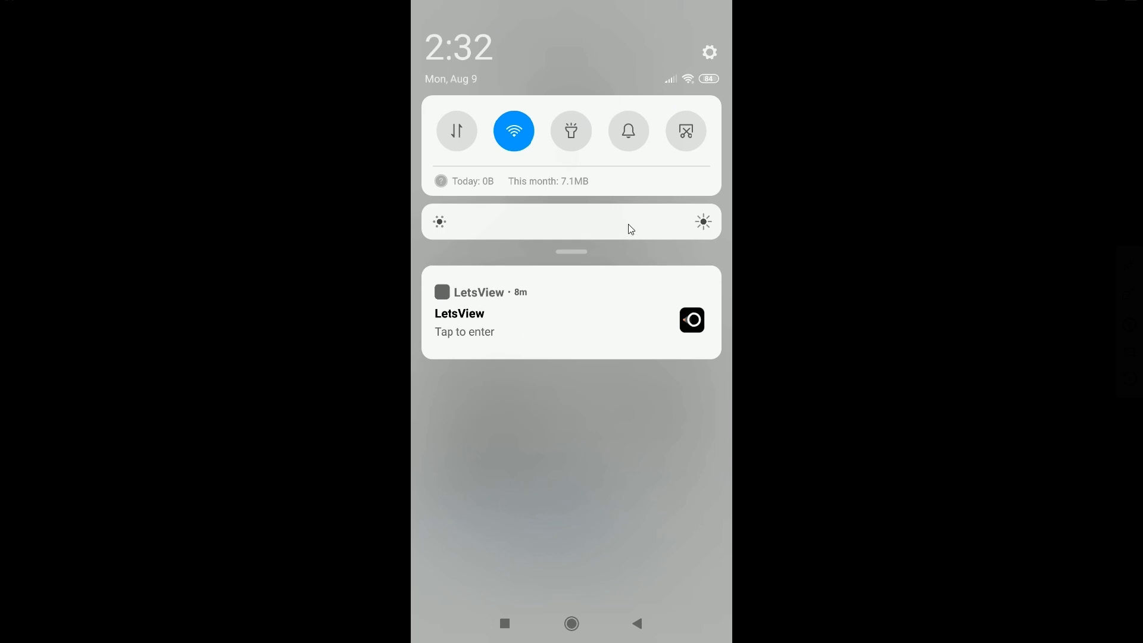
# Close the phone's notification shade to reveal the Mi Unlock status page.
pyautogui.click(660, 420)
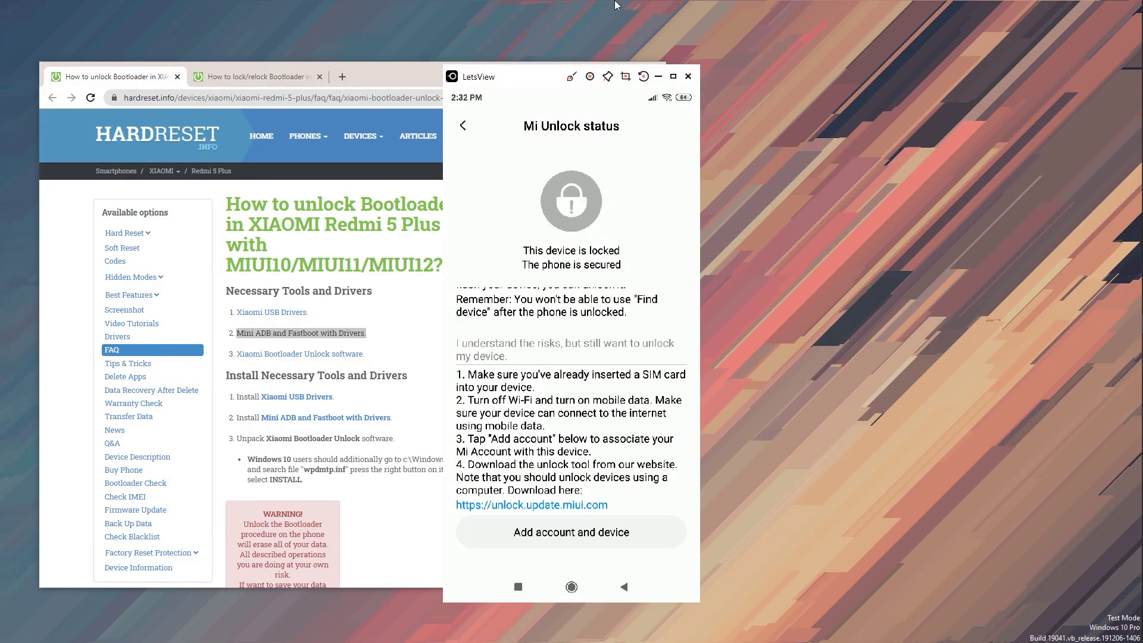
# Move the phone mirror to the right screen edge and scroll the unlock guide down.
pyautogui.moveTo(526, 74); pyautogui.dragTo(964, 25)
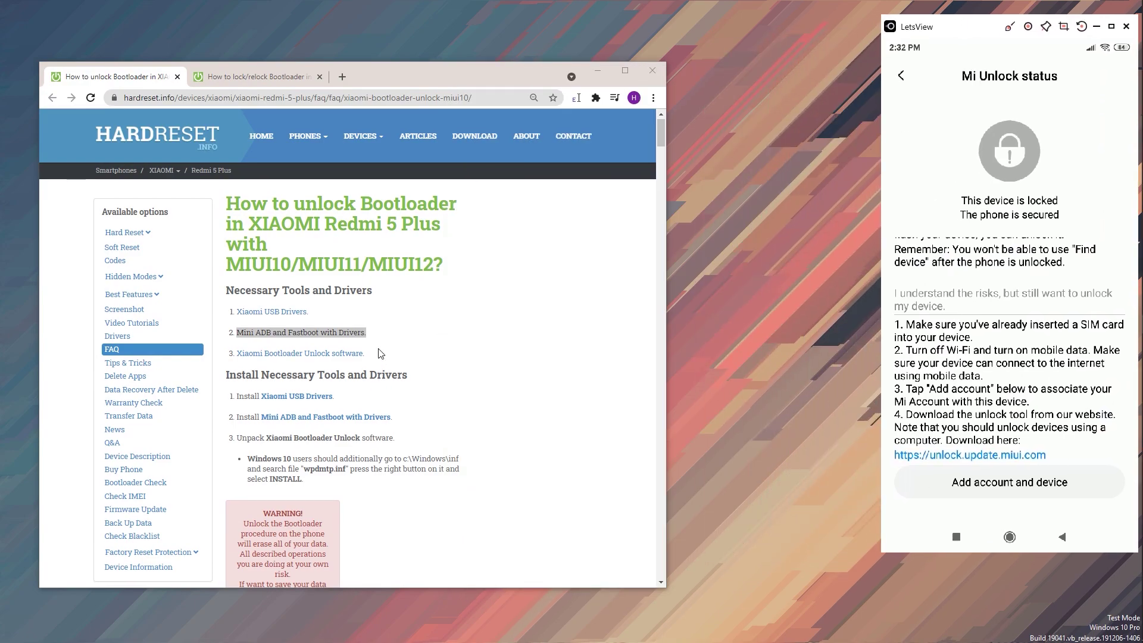
pyautogui.scroll(-10, 377, 357)
pyautogui.scroll(-15, 379, 353)
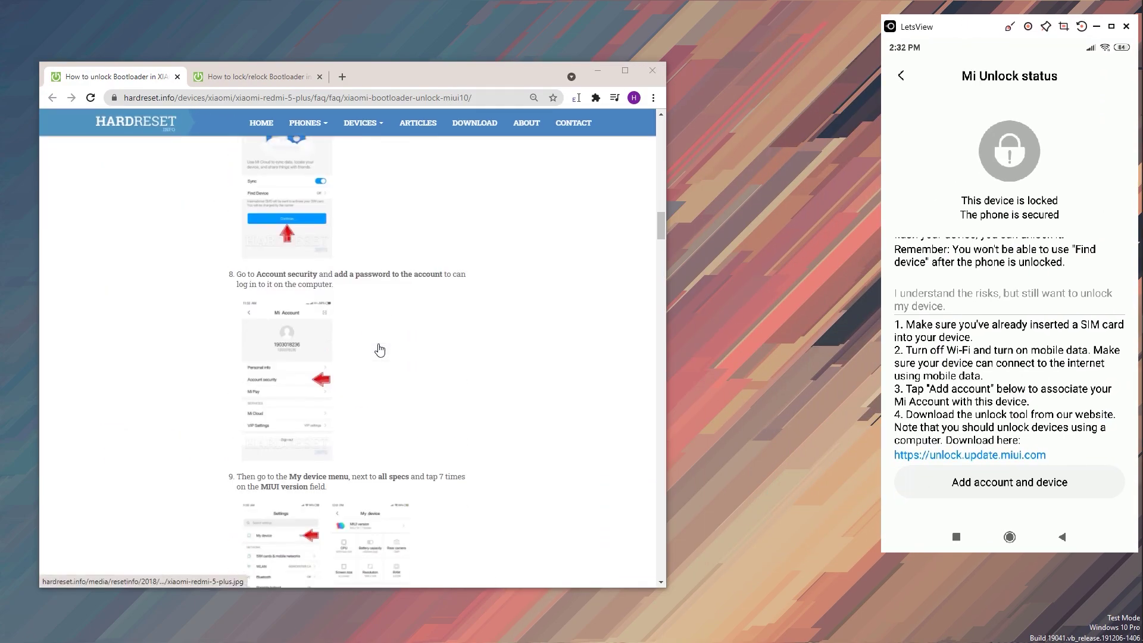
pyautogui.scroll(-10, 380, 349)
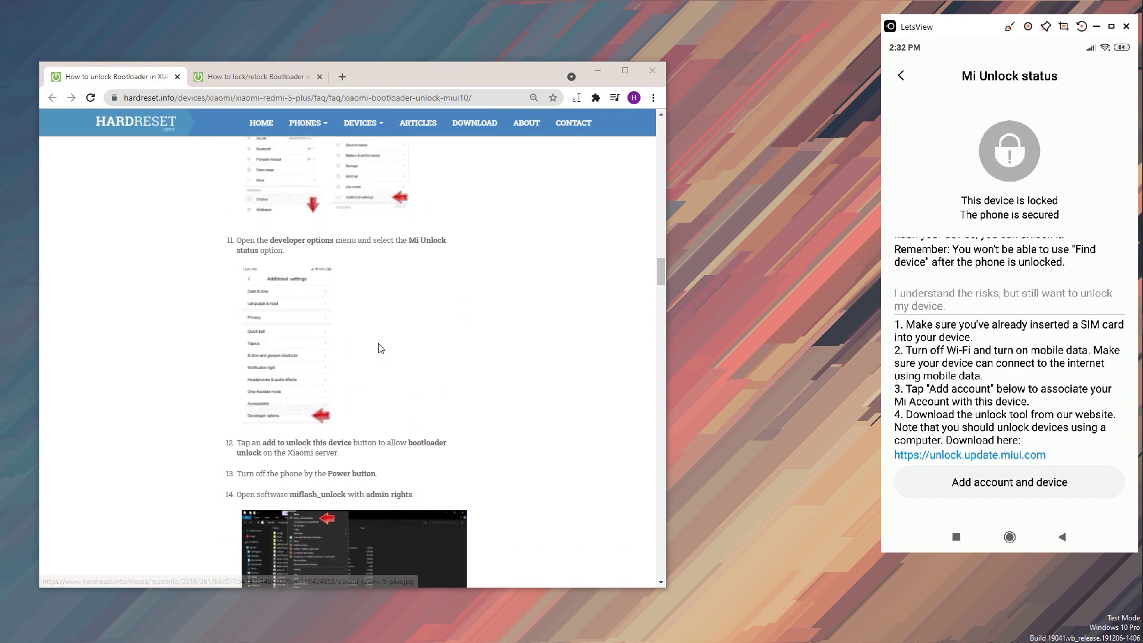
pyautogui.scroll(-10, 381, 348)
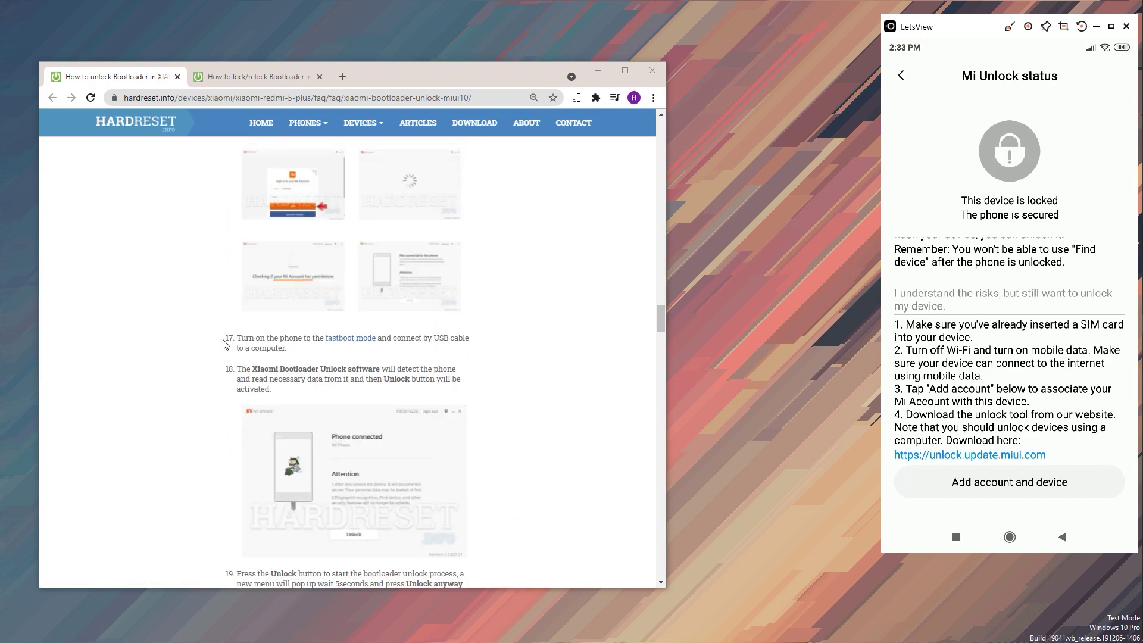
pyautogui.moveTo(238, 337); pyautogui.dragTo(249, 338)
# Open the fastboot mode guide in a new tab, read it, then close it.
pyautogui.middleClick(351, 338)
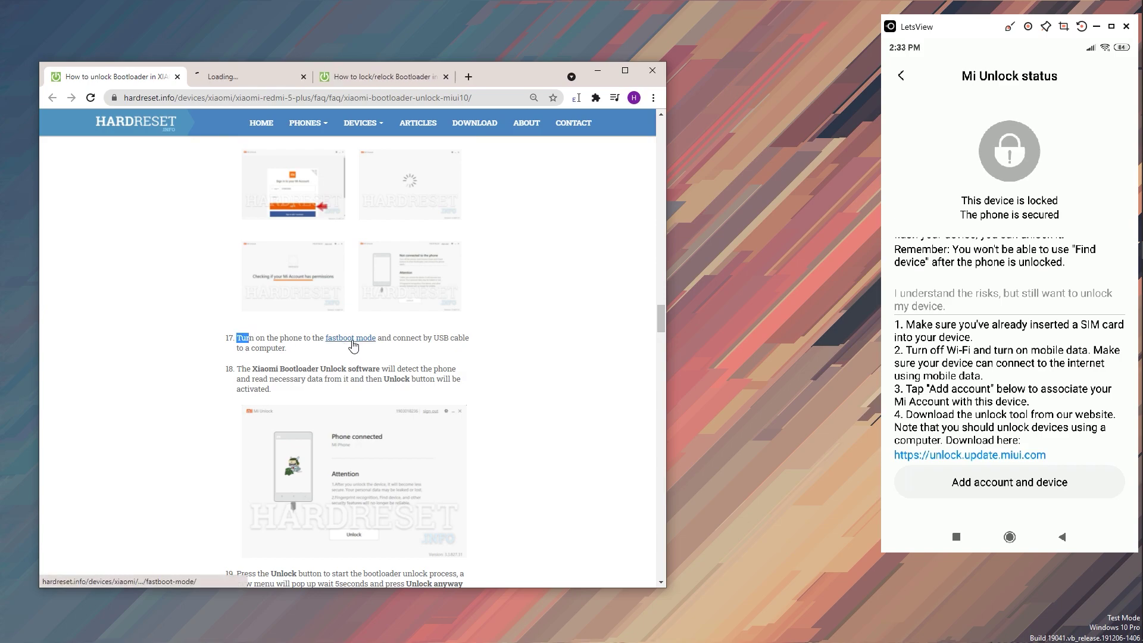
pyautogui.click(250, 74)
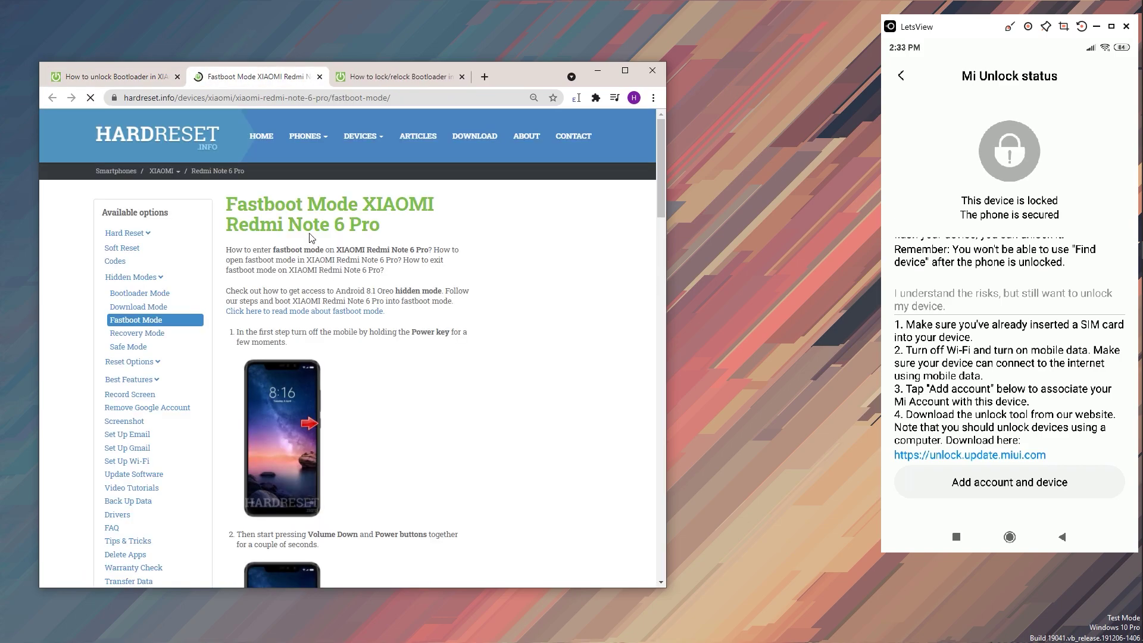
pyautogui.moveTo(308, 204); pyautogui.dragTo(439, 213)
pyautogui.scroll(-15, 560, 309)
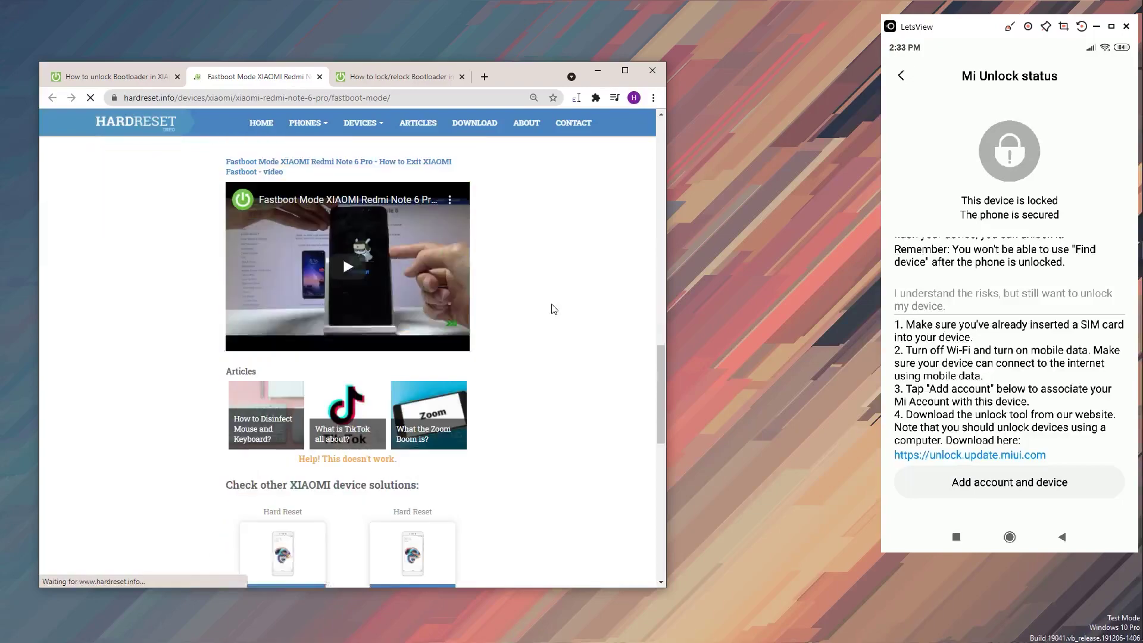
pyautogui.scroll(2, 552, 308)
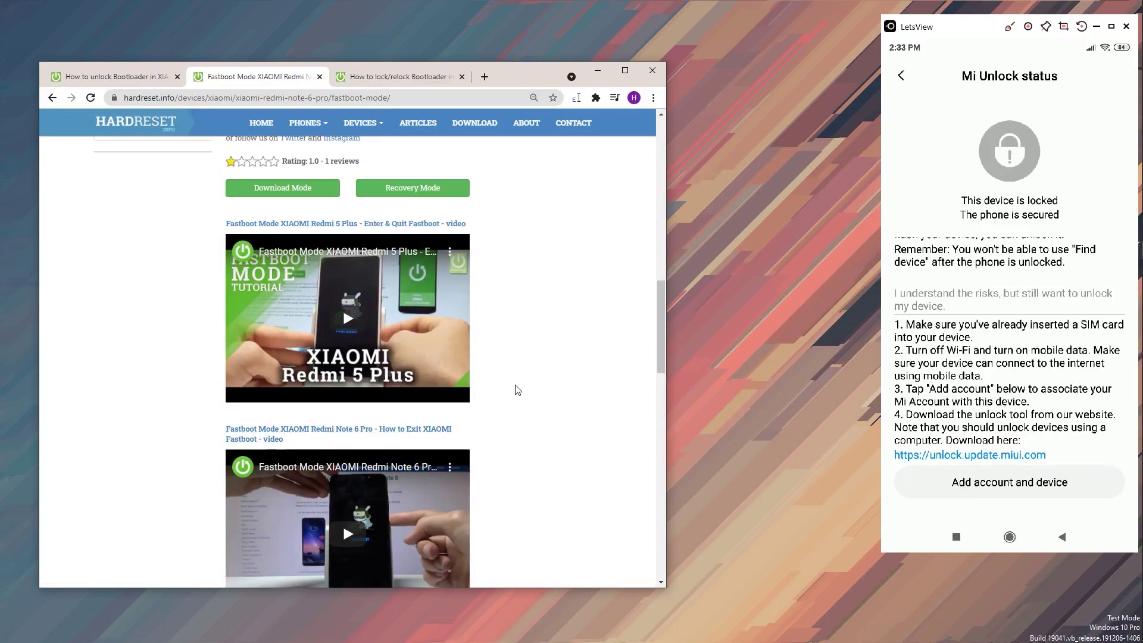
pyautogui.scroll(5, 517, 390)
pyautogui.scroll(6, 517, 391)
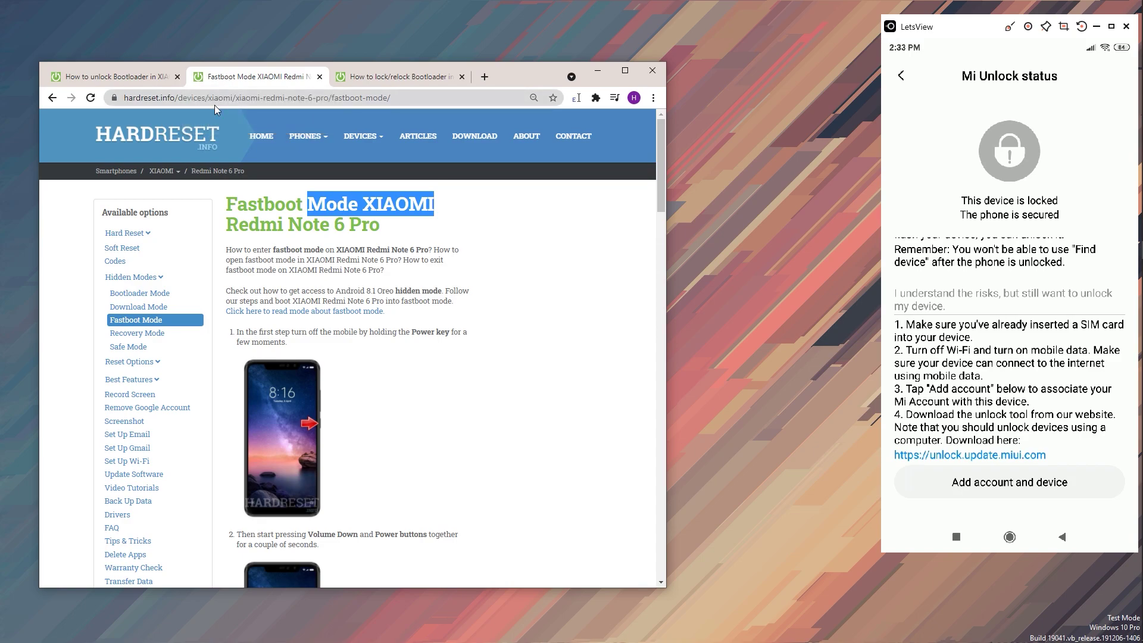
pyautogui.hotkey('ctrl', 'shift', 'Tab')
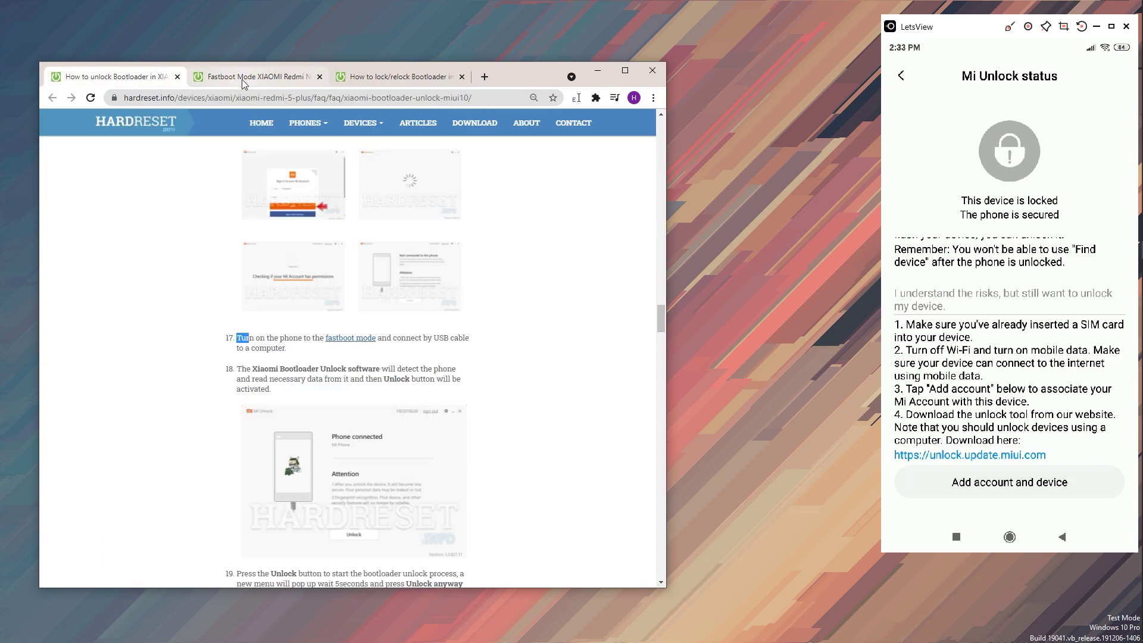
pyautogui.middleClick(241, 81)
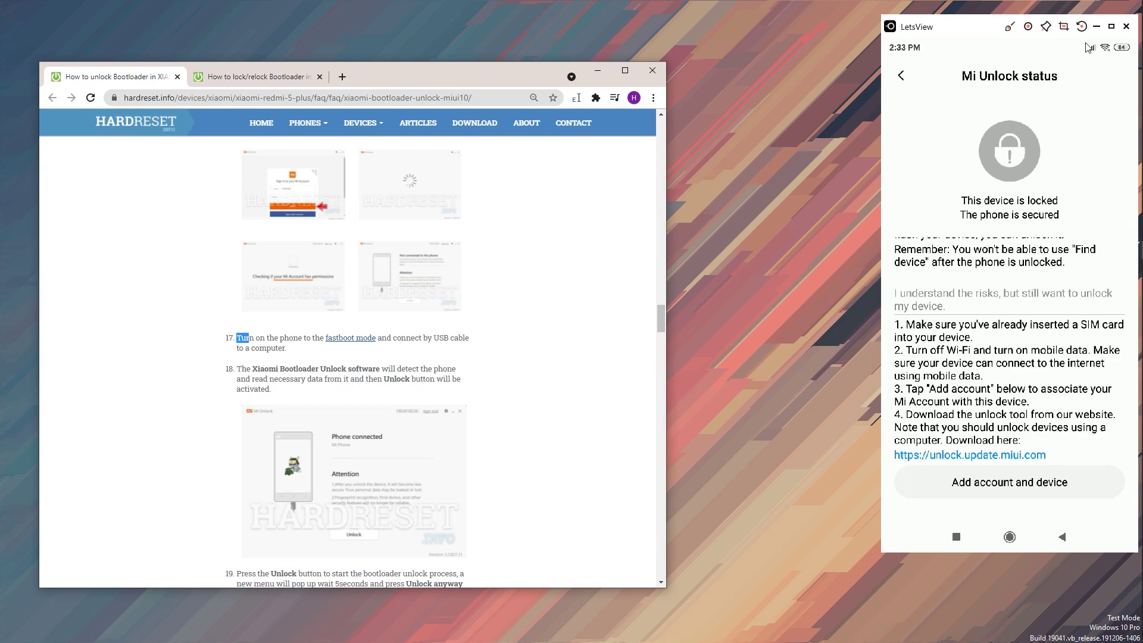
# Stop mirroring the phone and confirm exiting LetsView completely.
pyautogui.click(1126, 26)
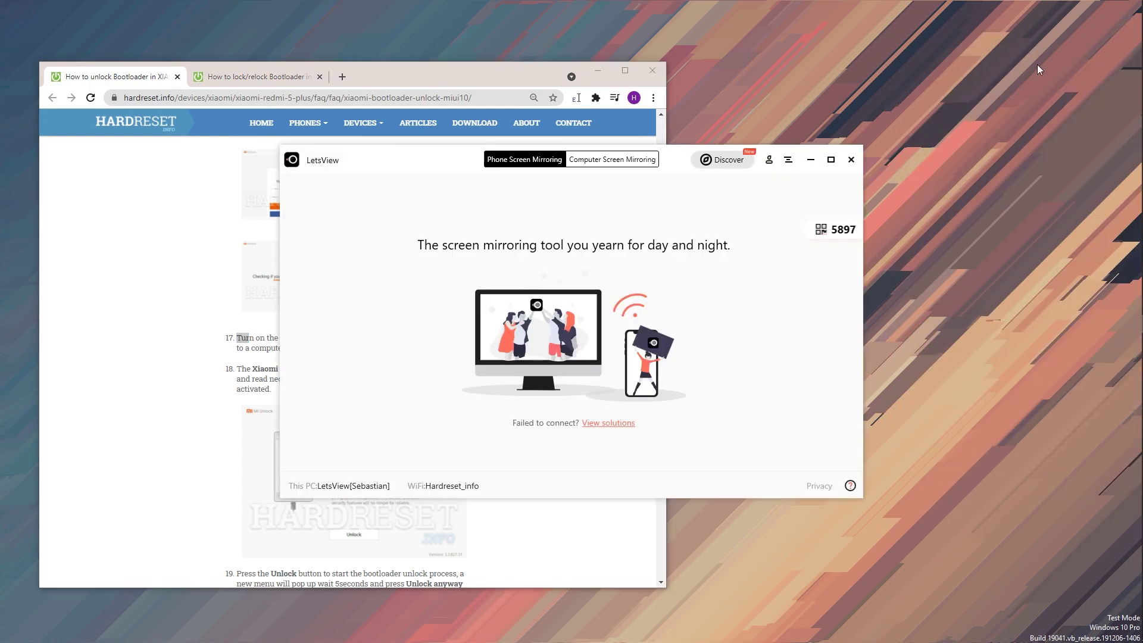
pyautogui.click(850, 160)
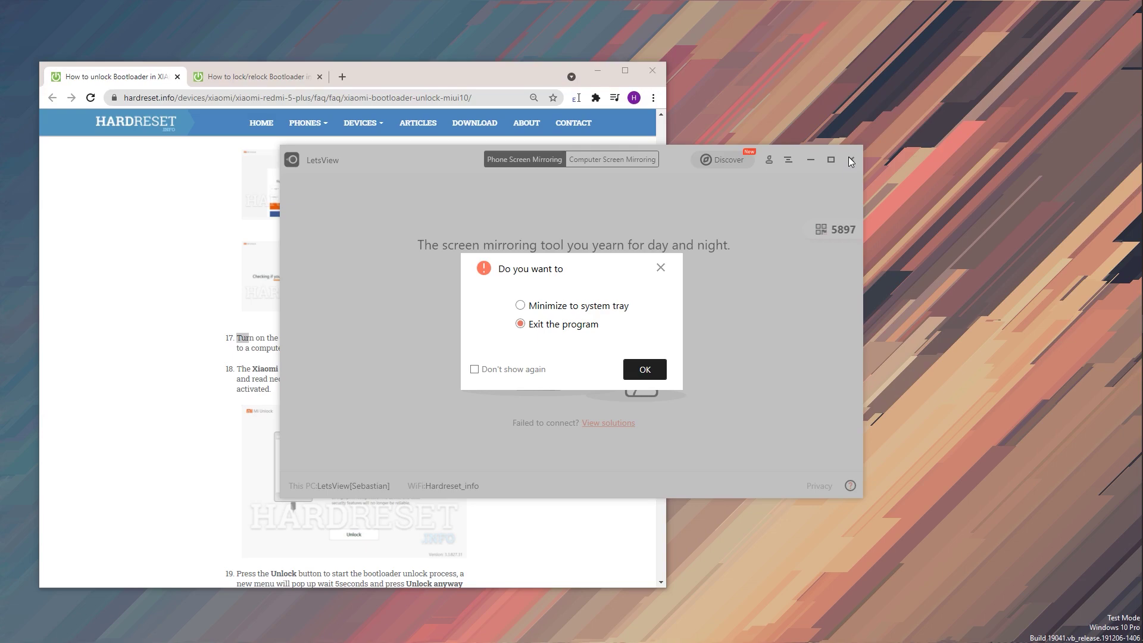
pyautogui.click(661, 267)
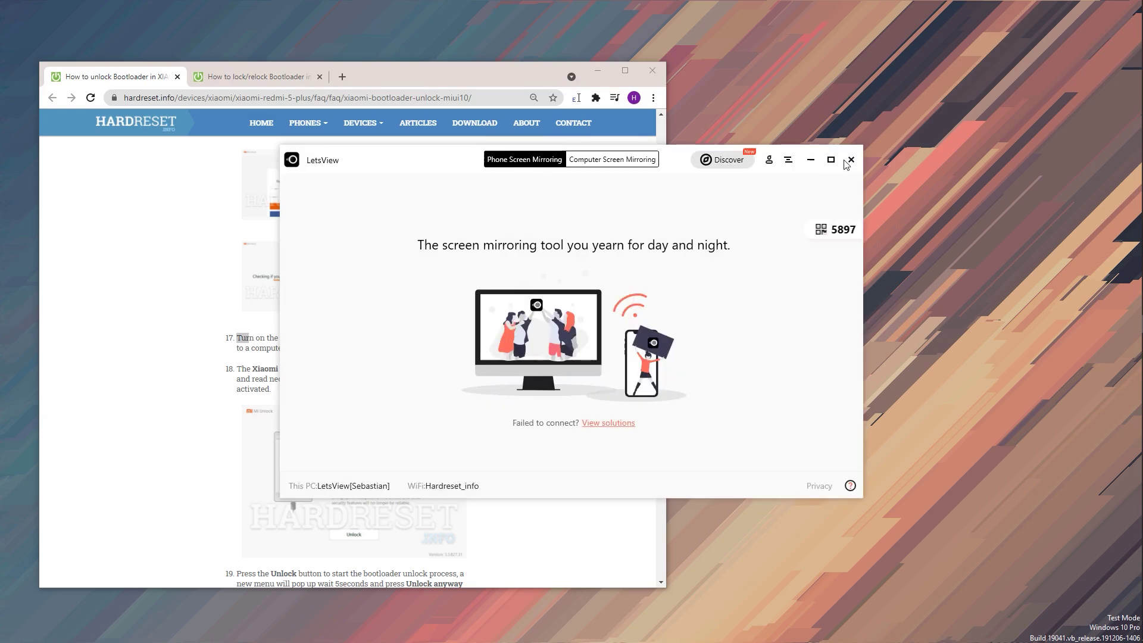
pyautogui.click(851, 160)
pyautogui.click(641, 368)
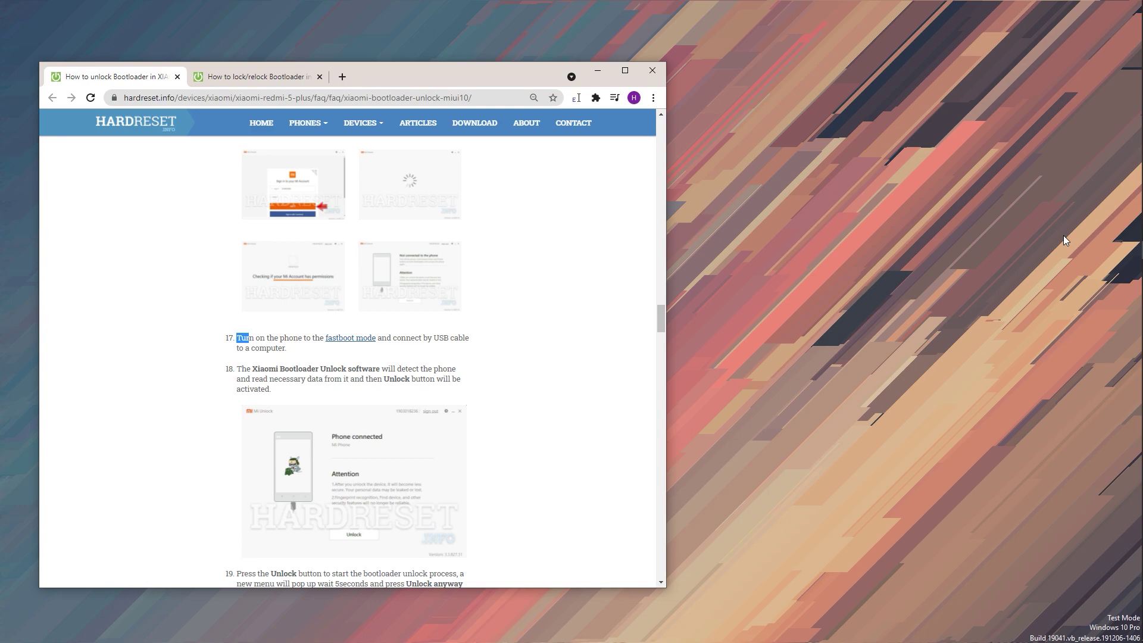
# In the miflash_unlock-en-5.5.224.24 folder, right-click batch_unlock.exe for its actions menu.
pyautogui.click(896, 364)
pyautogui.moveTo(1132, 286)
pyautogui.click(1122, 267)
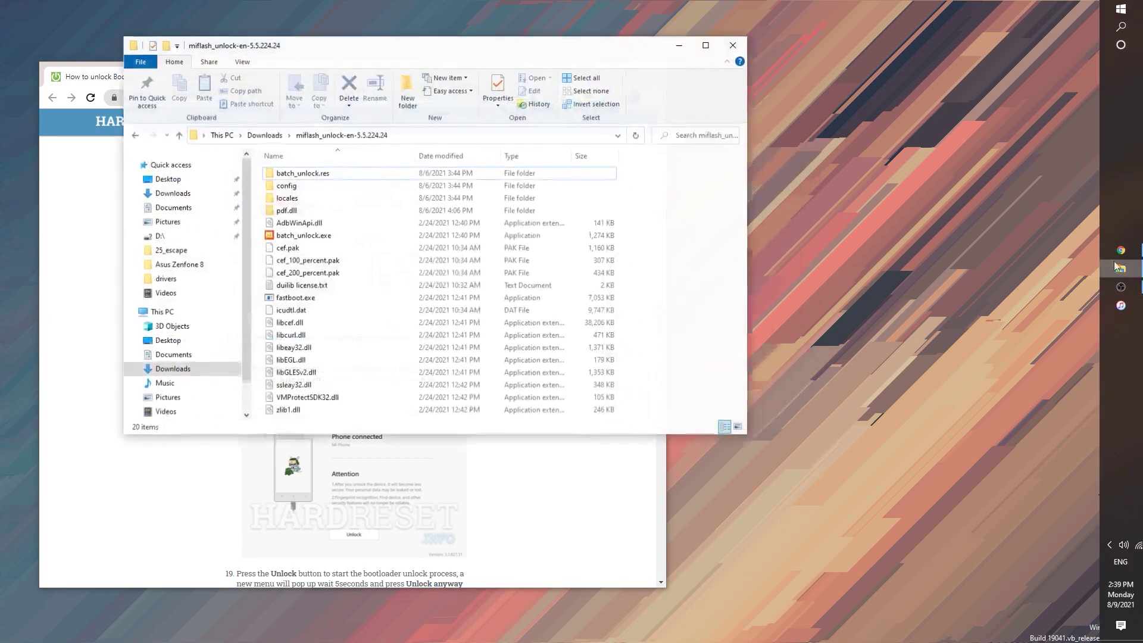
pyautogui.click(296, 236)
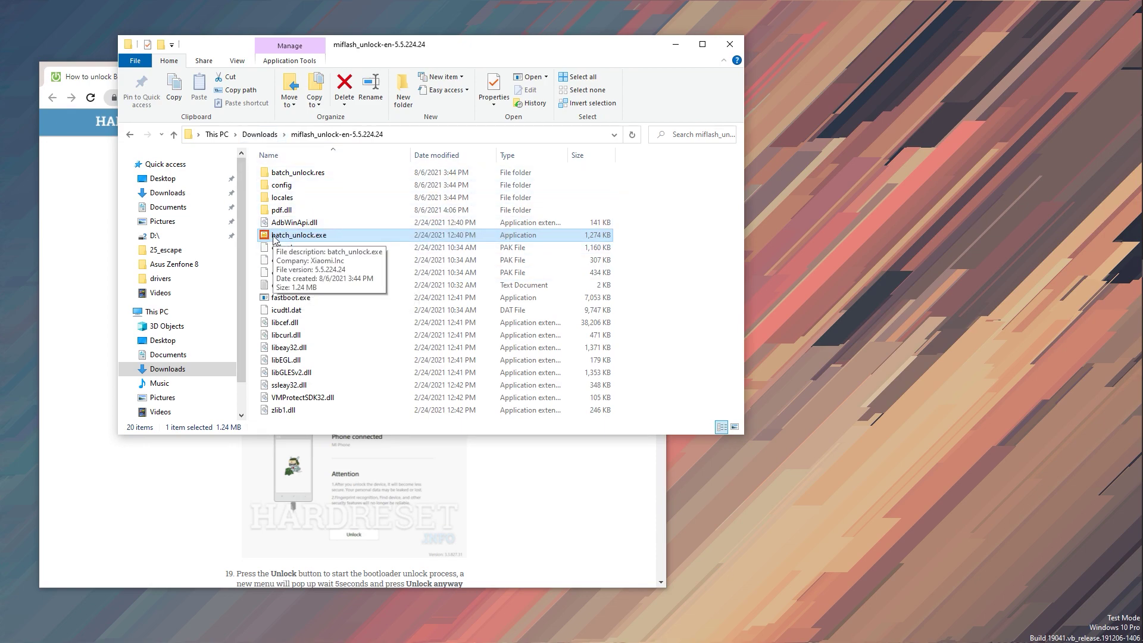
pyautogui.rightClick(309, 232)
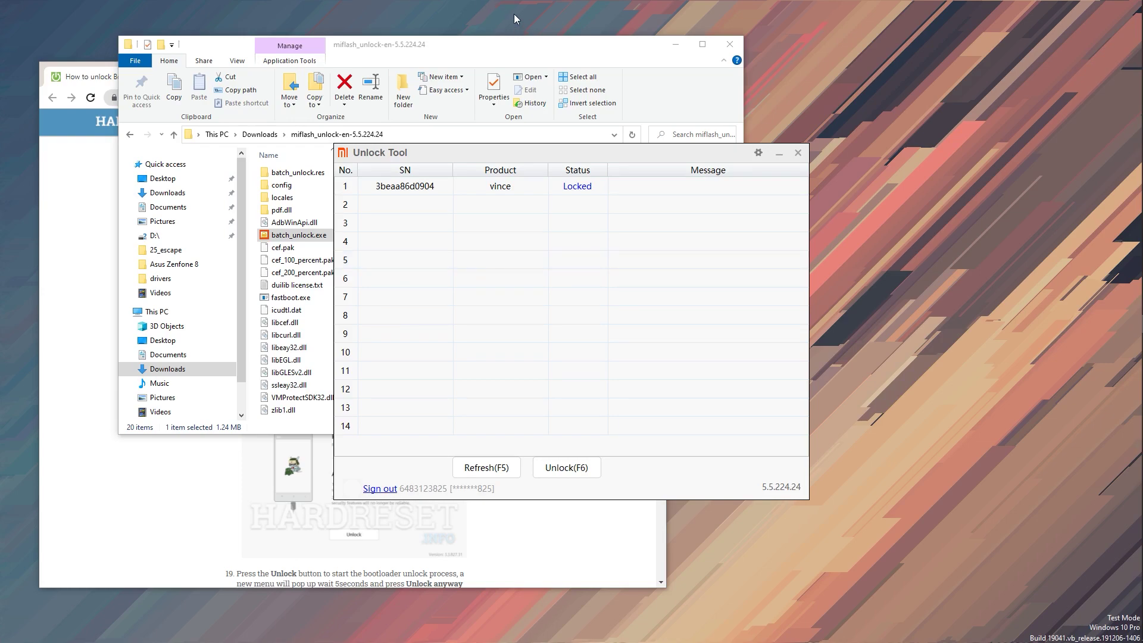
# Select the detected vince phone and try Unlock (F6), then close Unlock Tool and minimize Explorer.
pyautogui.click(580, 189)
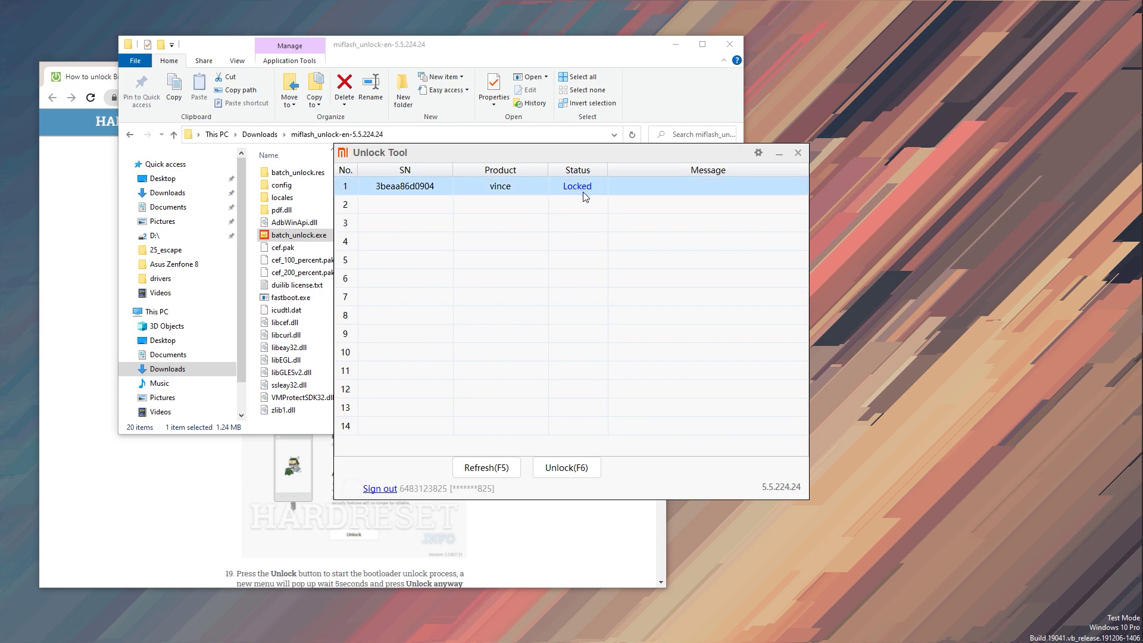
pyautogui.moveTo(531, 157); pyautogui.dragTo(523, 123)
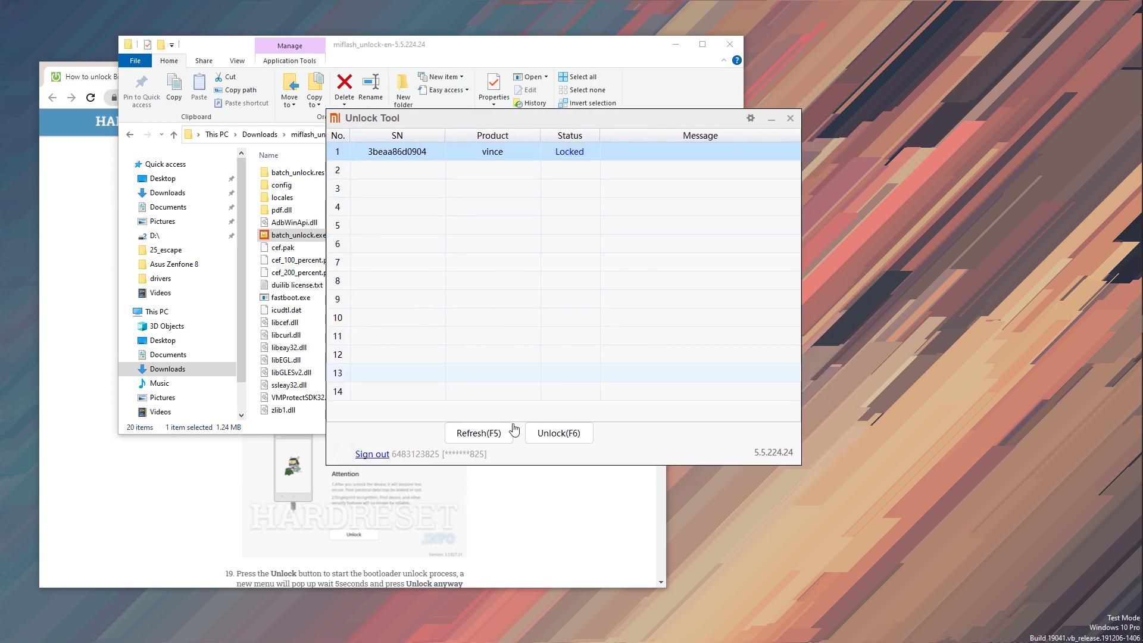
pyautogui.click(561, 440)
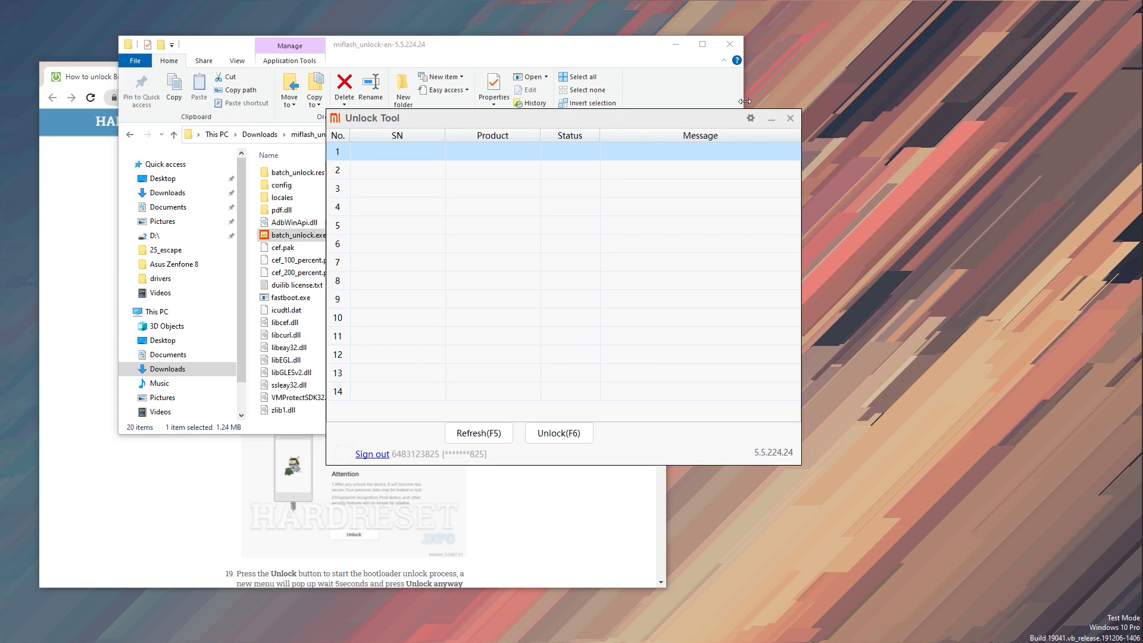
pyautogui.click(772, 120)
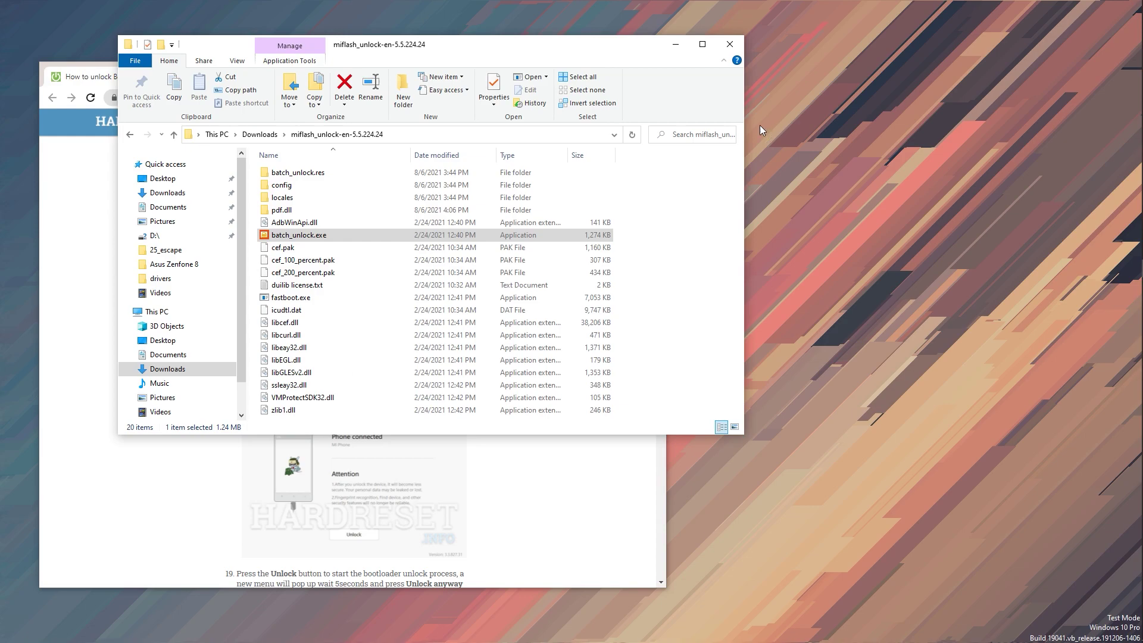
pyautogui.click(676, 44)
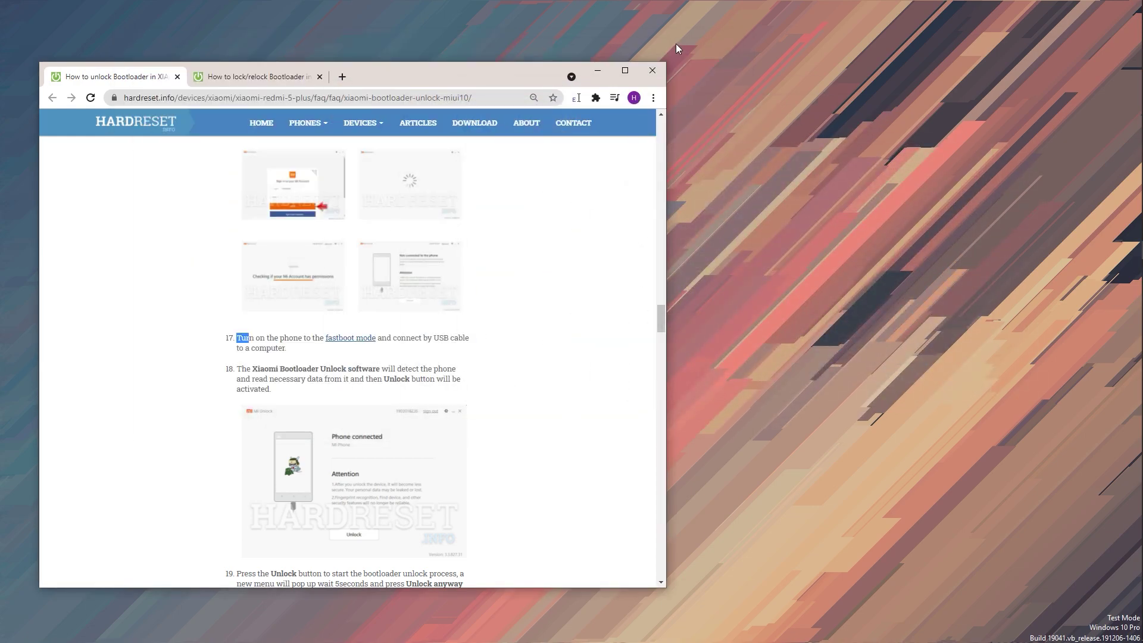